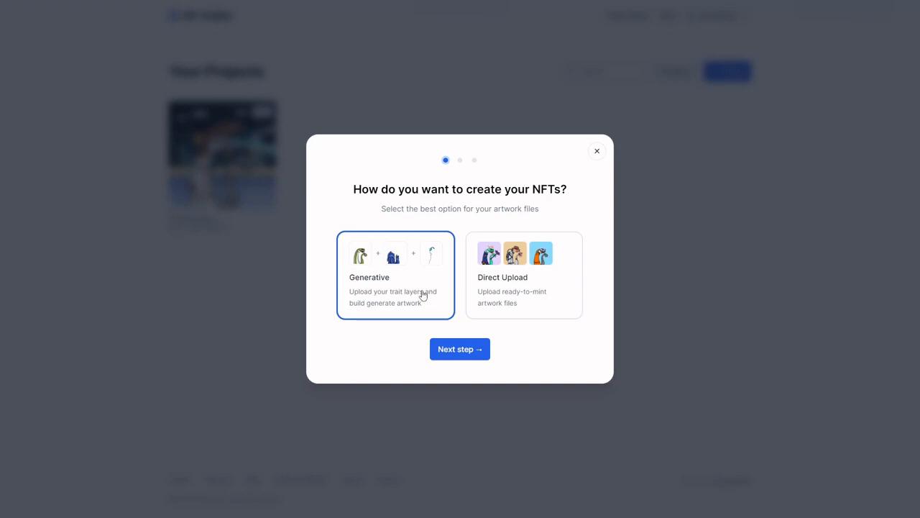
Choose the Generative creation option and upload the Traits folder from Desktop > Test as the trait layers.
{"action": "left_click", "coordinate": [454, 350]}
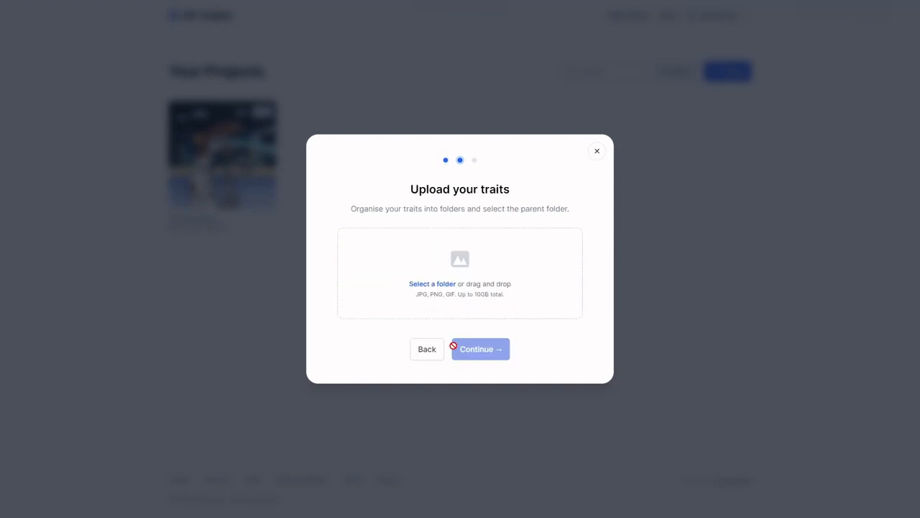
{"action": "left_click", "coordinate": [430, 285]}
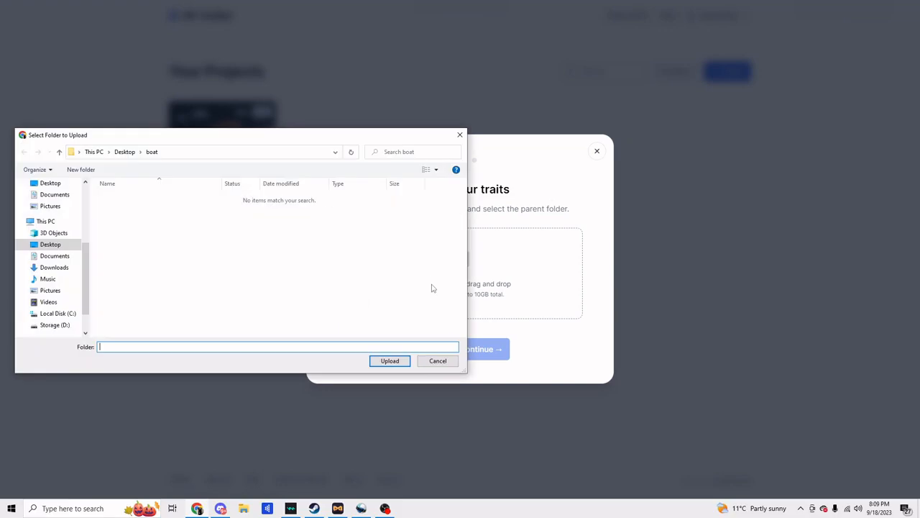
{"action": "left_click", "coordinate": [125, 152]}
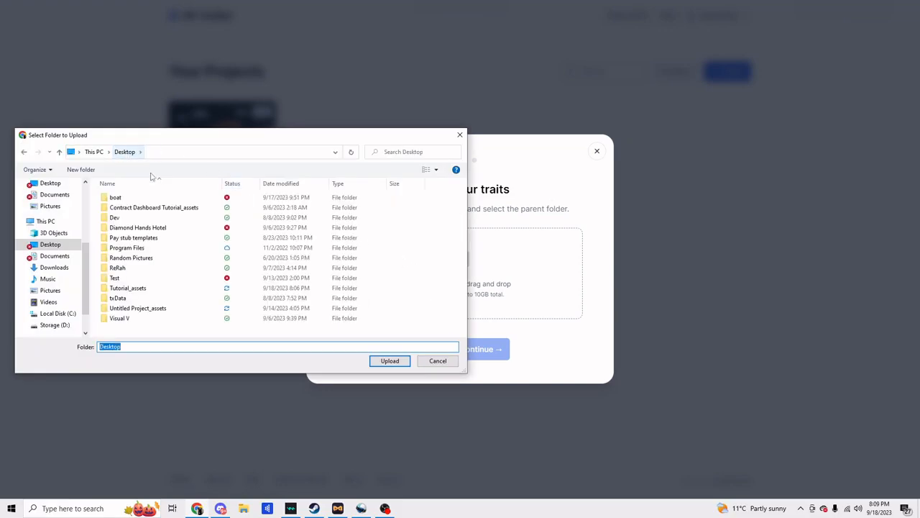
{"action": "double_click", "coordinate": [117, 277]}
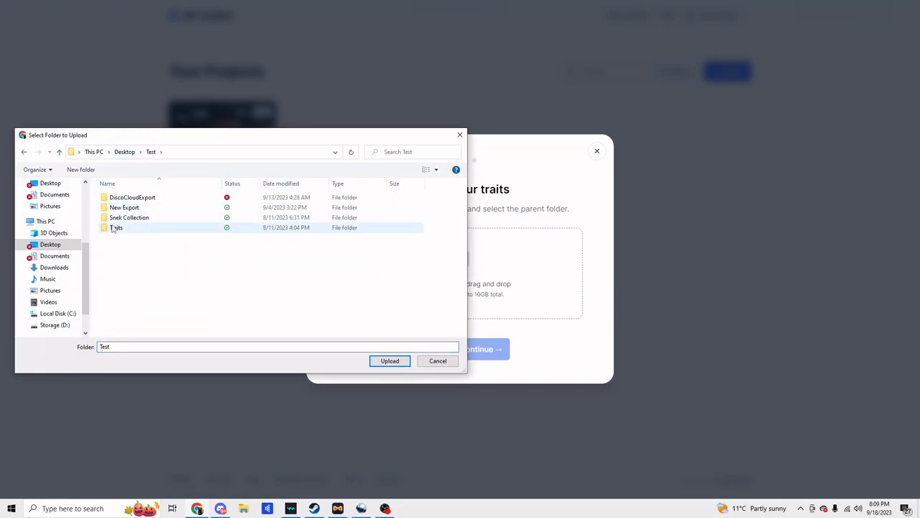
{"action": "double_click", "coordinate": [117, 228]}
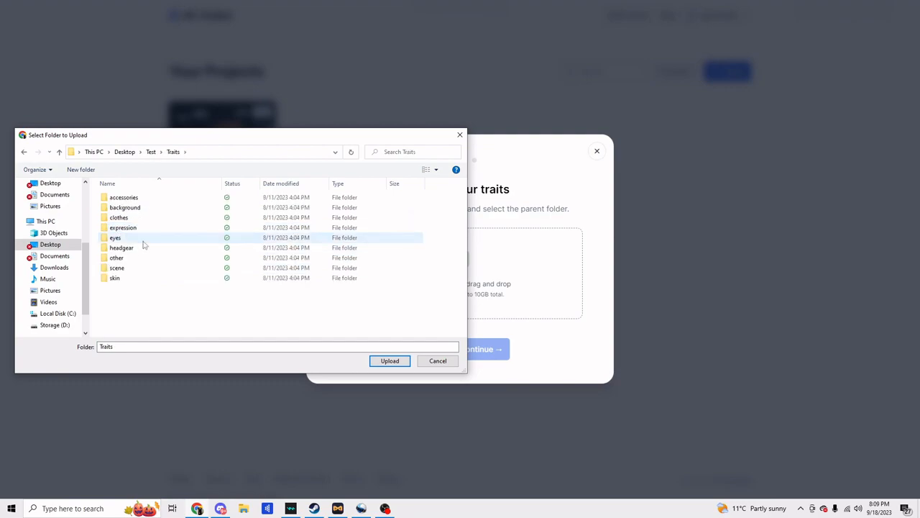
{"action": "left_click", "coordinate": [390, 360]}
{"action": "left_click", "coordinate": [504, 46]}
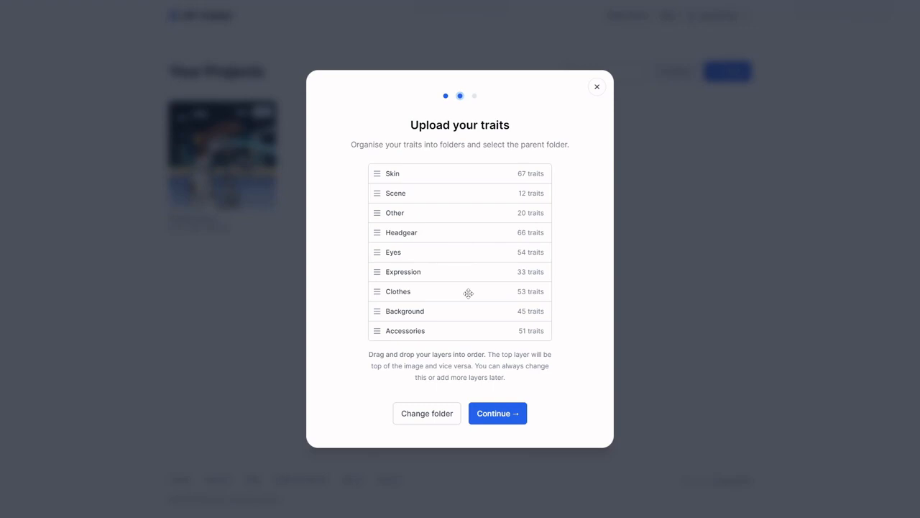
Accept the layer order as listed and name the drop "Tutorial".
{"action": "left_click", "coordinate": [493, 411]}
{"action": "left_click", "coordinate": [484, 223]}
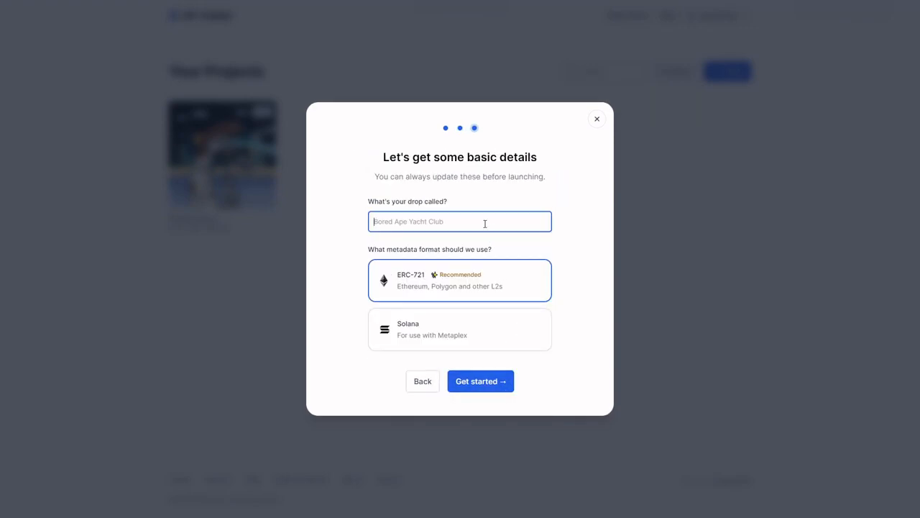
{"action": "type", "text": "Tutorial"}
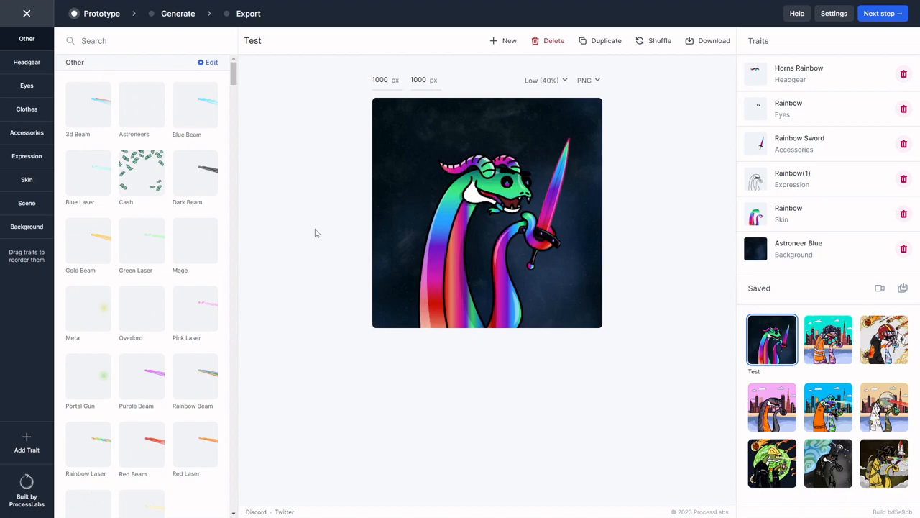
Set the token preview quality to Full (100%).
{"action": "left_click", "coordinate": [532, 80]}
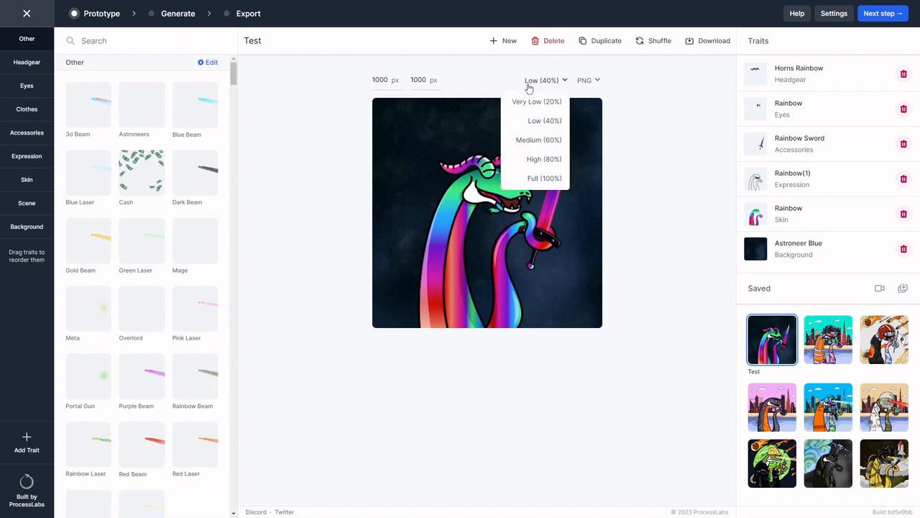
{"action": "left_click", "coordinate": [530, 177]}
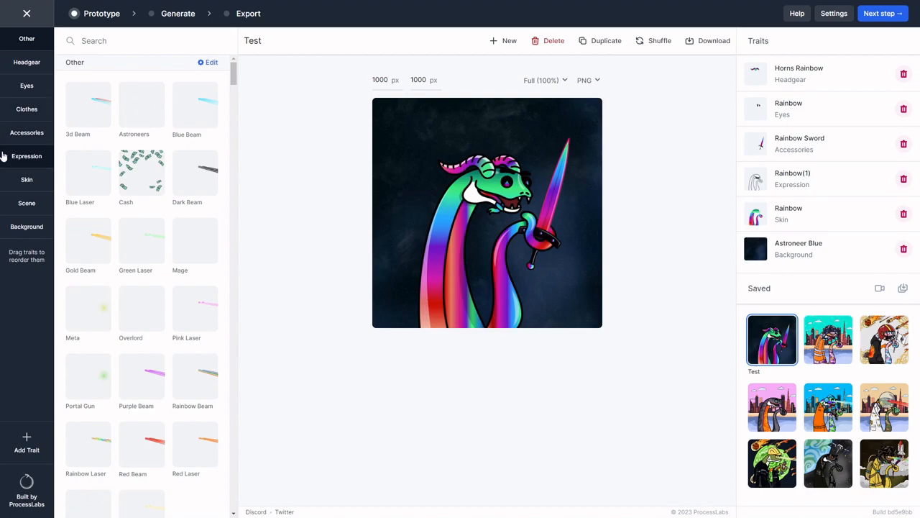
Browse the Eyes and Clothes trait layers and preview some of the saved tokens, ending on the one named Test.
{"action": "left_click", "coordinate": [25, 86]}
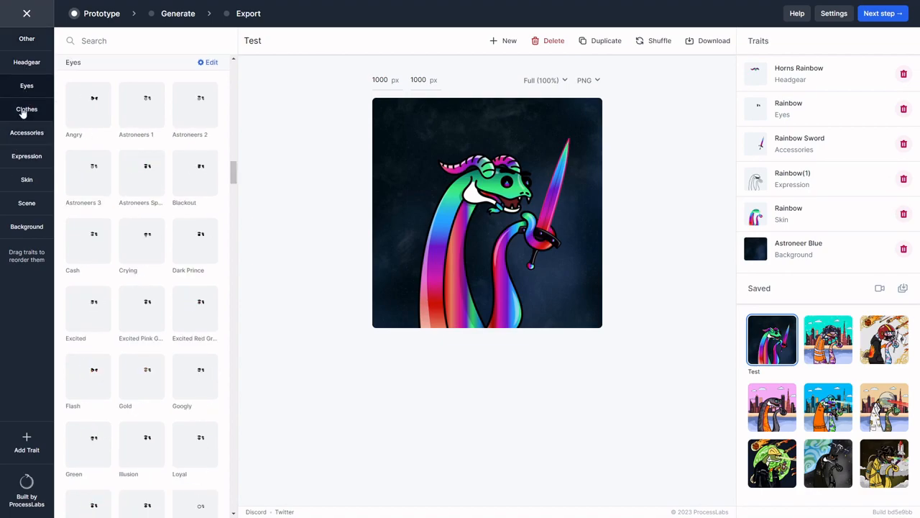
{"action": "left_click", "coordinate": [23, 111]}
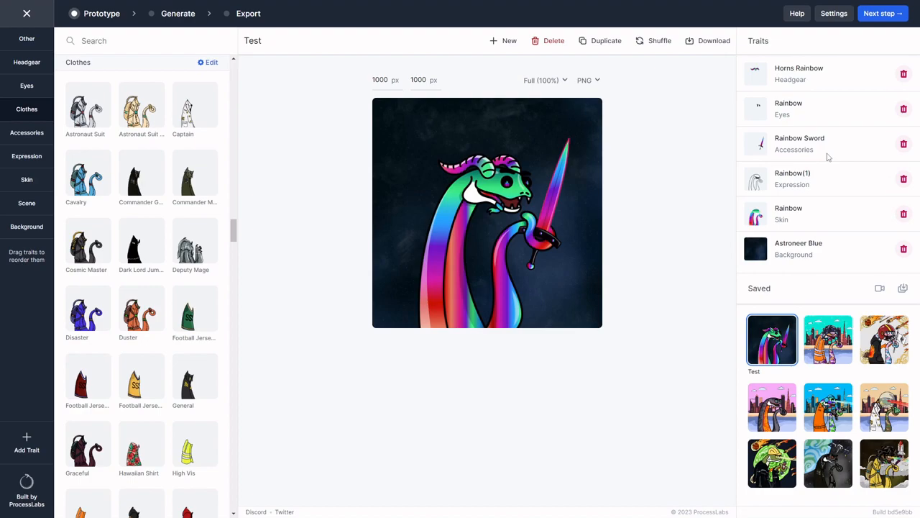
{"action": "left_click", "coordinate": [838, 357]}
{"action": "left_click", "coordinate": [828, 404]}
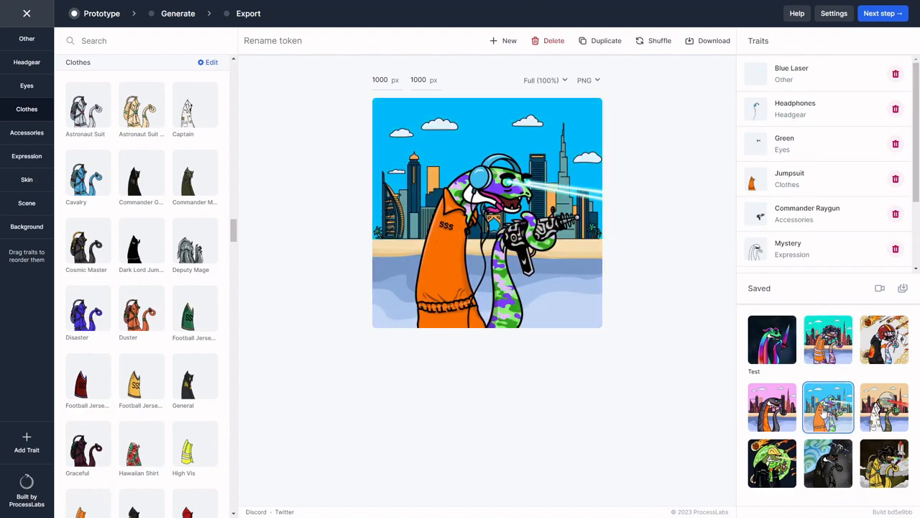
{"action": "left_click", "coordinate": [791, 357]}
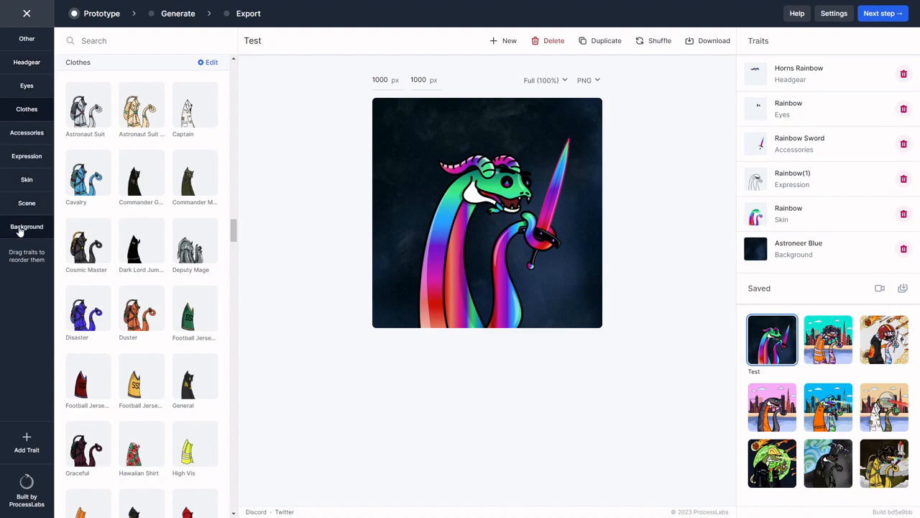
Examine the rarity and upload settings of the individual Clothes traits, and close them without changes.
{"action": "mouse_move", "coordinate": [19, 229]}
{"action": "left_mouse_down"}
{"action": "mouse_move", "coordinate": [23, 47]}
{"action": "mouse_move", "coordinate": [24, 239]}
{"action": "left_mouse_up"}
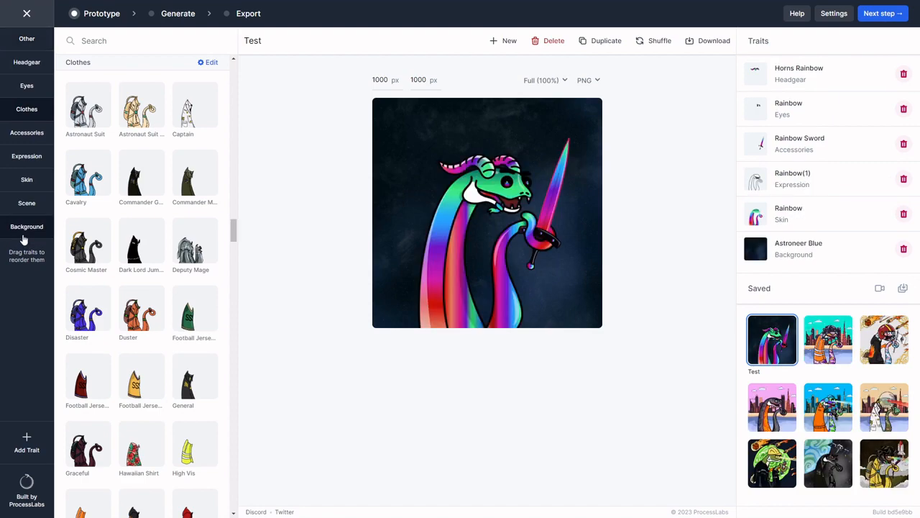
{"action": "left_click", "coordinate": [208, 65]}
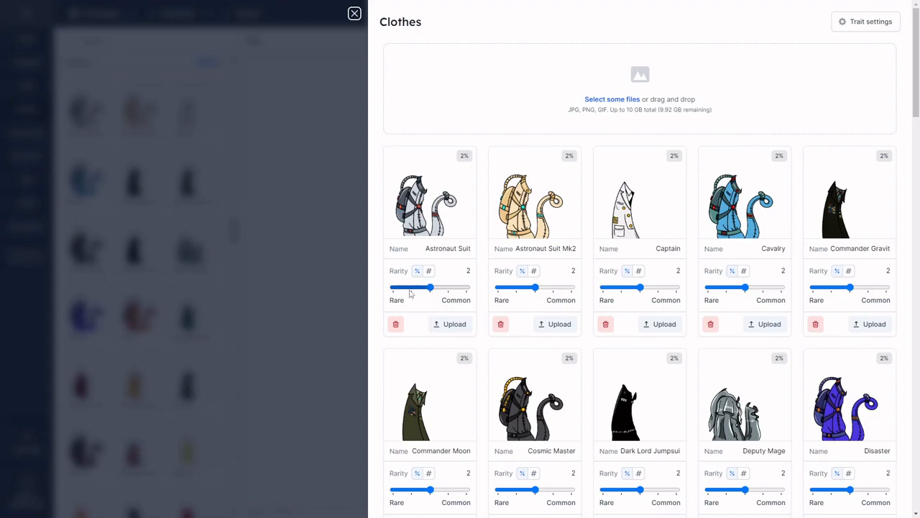
{"action": "left_click", "coordinate": [298, 215]}
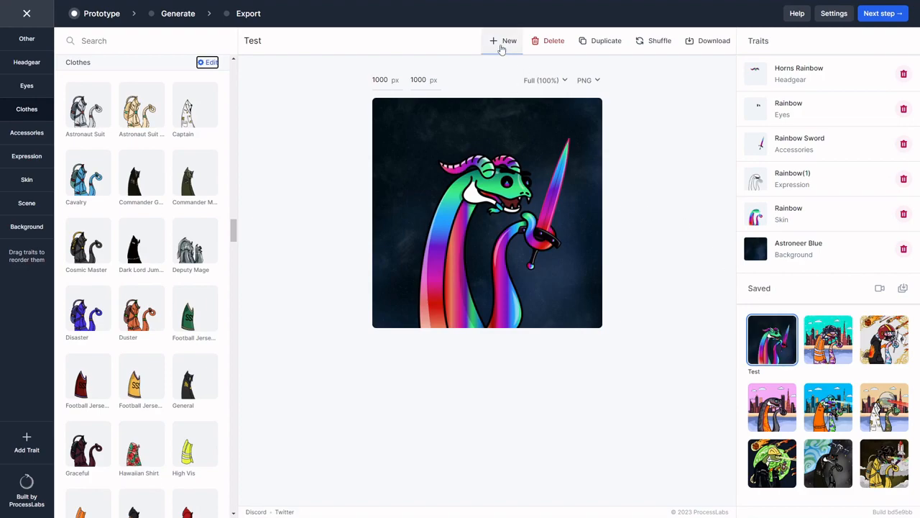
Start a new token with the 3d Beam from Other, the Bane headgear and the Astroneers 1 eyes.
{"action": "left_click", "coordinate": [502, 49]}
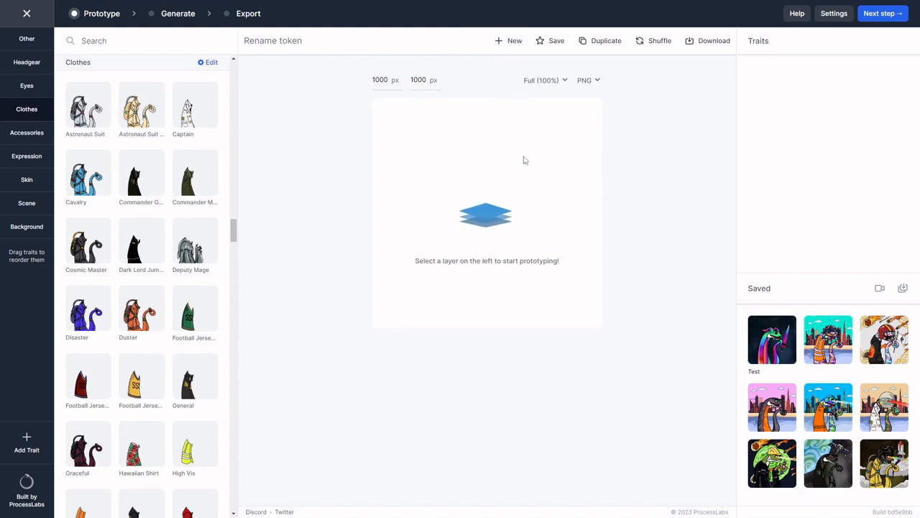
{"action": "left_click", "coordinate": [35, 39]}
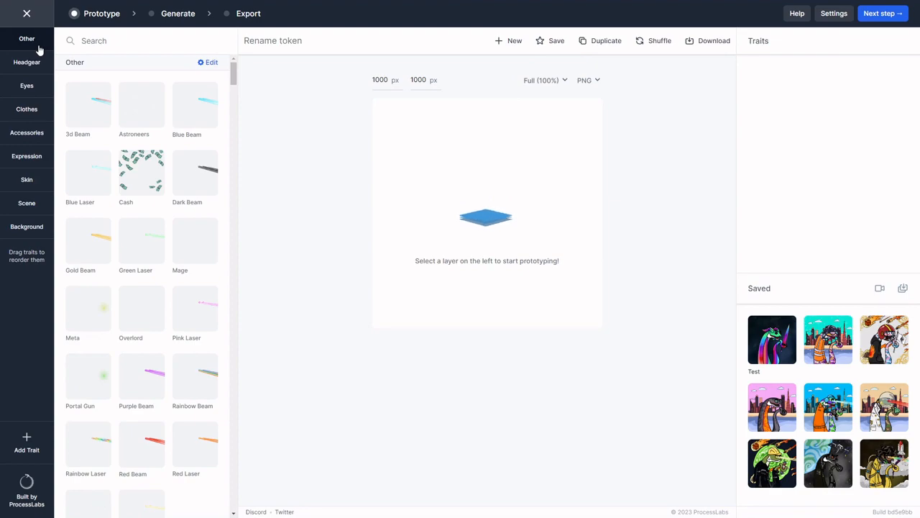
{"action": "left_click", "coordinate": [91, 105]}
{"action": "left_click", "coordinate": [36, 66]}
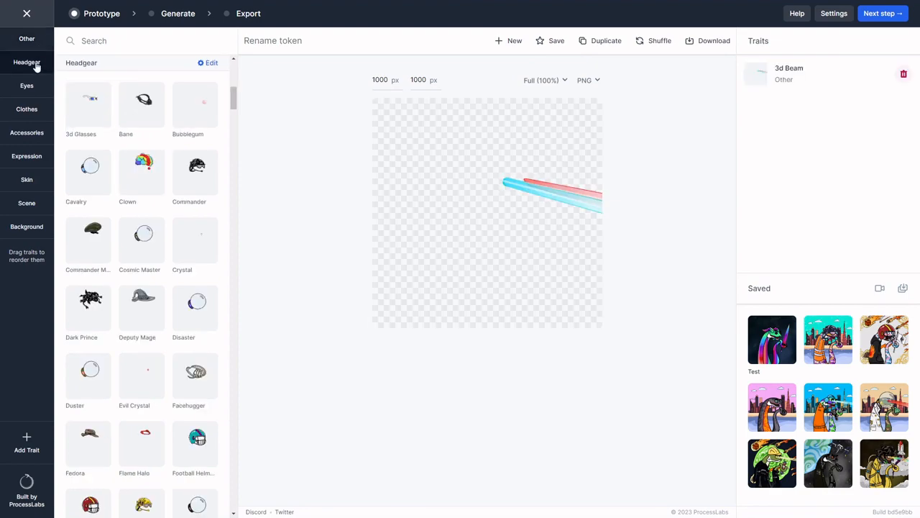
{"action": "left_click", "coordinate": [144, 108]}
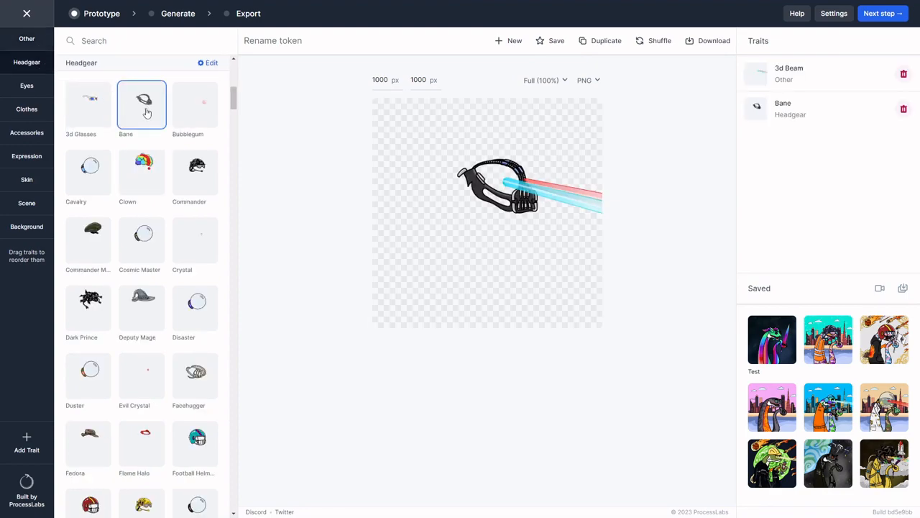
{"action": "left_click", "coordinate": [26, 87]}
{"action": "left_click", "coordinate": [138, 109]}
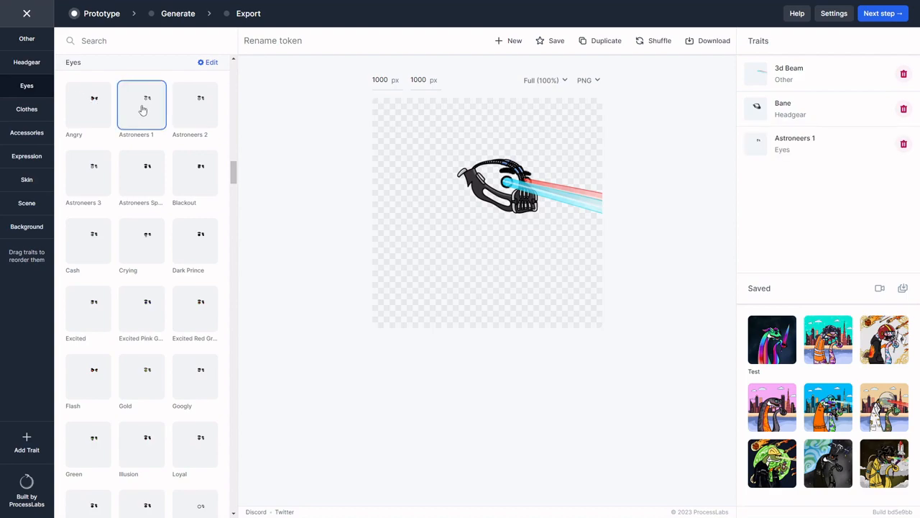
Add the Dark Militia expression and the Army Raygun accessory to the token.
{"action": "left_click", "coordinate": [32, 111]}
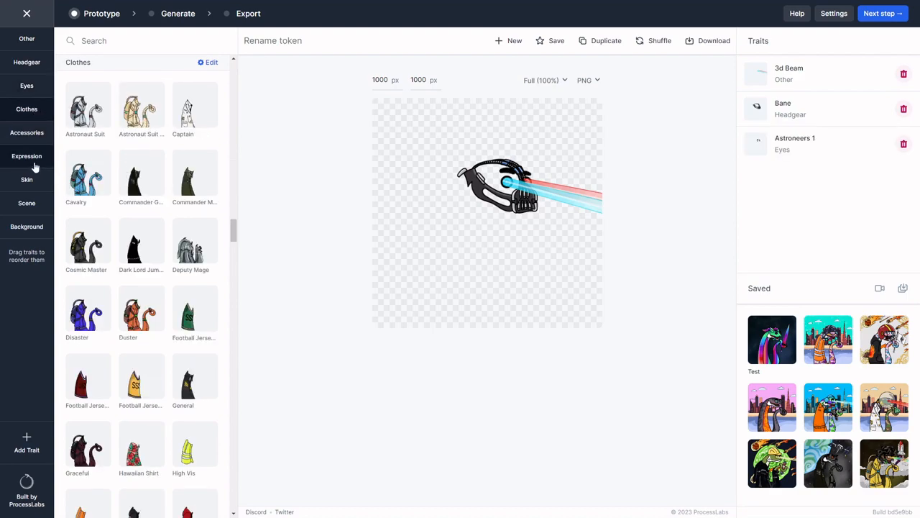
{"action": "left_click", "coordinate": [38, 163]}
{"action": "left_click", "coordinate": [139, 115]}
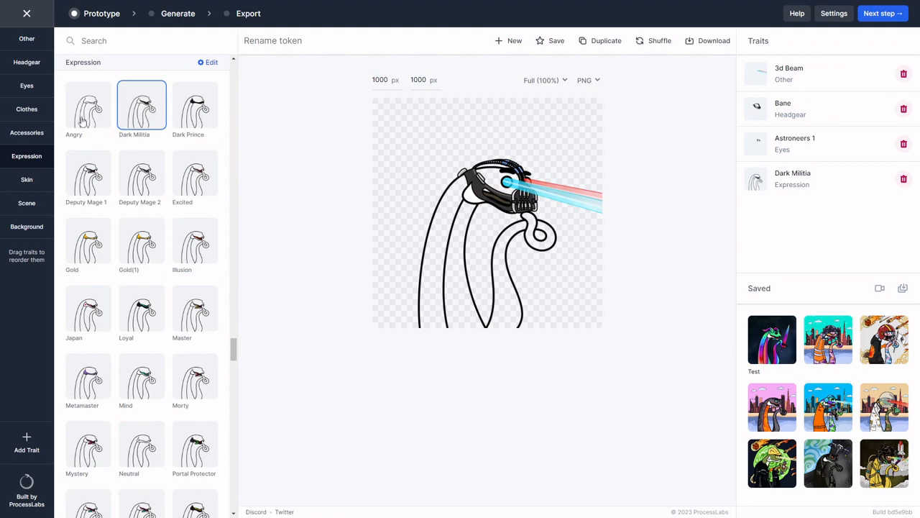
{"action": "left_click", "coordinate": [27, 134]}
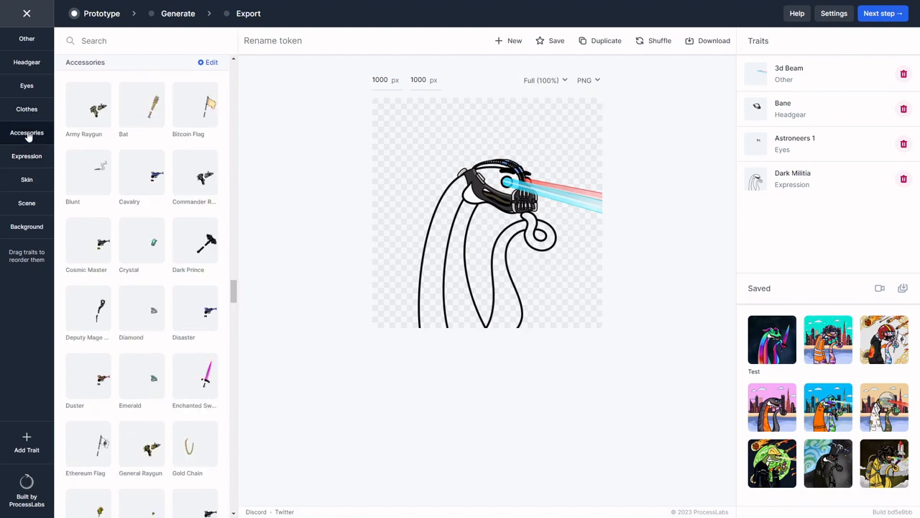
{"action": "left_click", "coordinate": [86, 114]}
Give the token the Astroneer skin and the Astroneer Black background.
{"action": "left_click", "coordinate": [29, 115]}
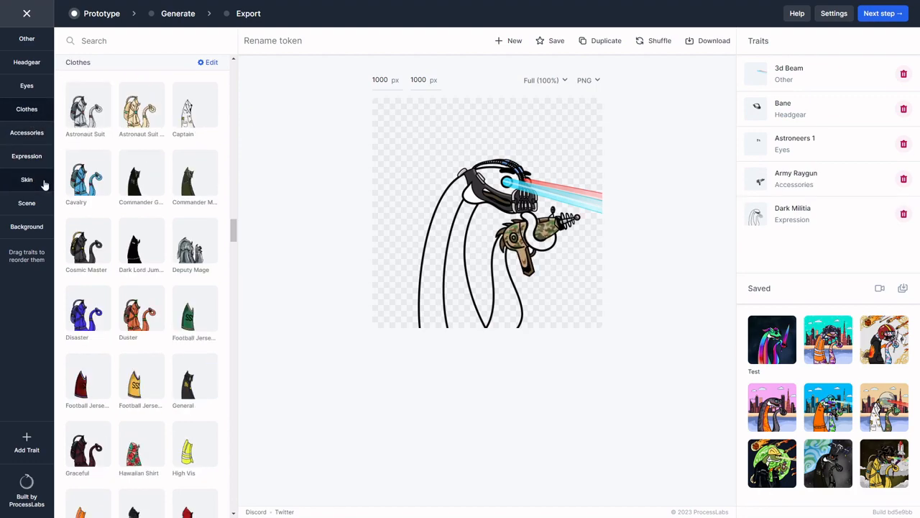
{"action": "left_click", "coordinate": [39, 181]}
{"action": "left_click", "coordinate": [142, 108]}
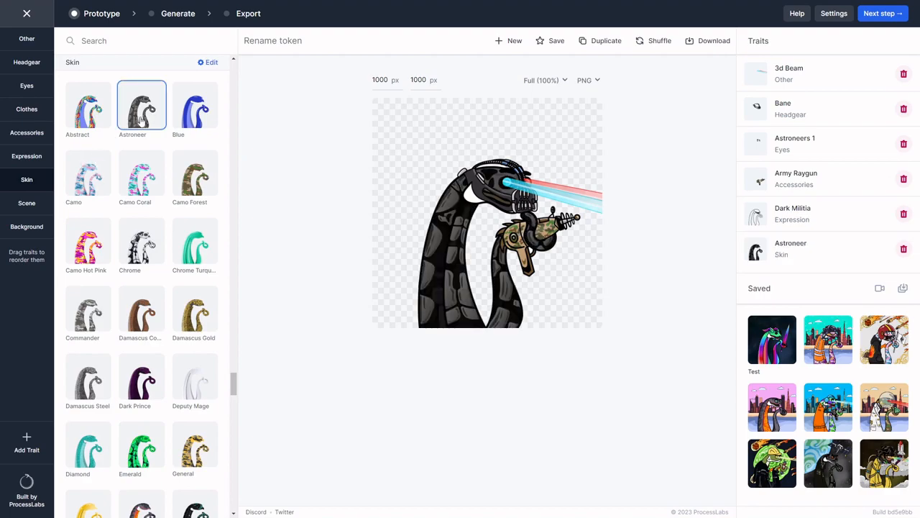
{"action": "left_click", "coordinate": [26, 227]}
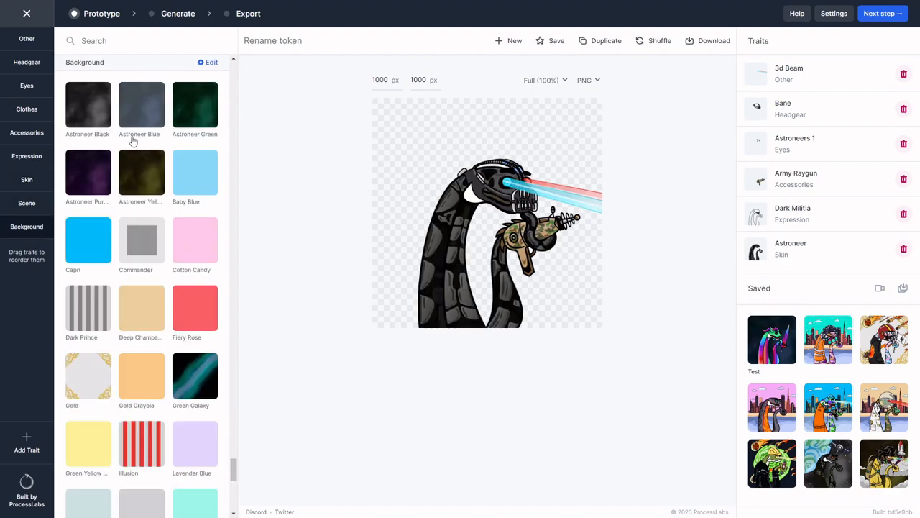
{"action": "left_click", "coordinate": [87, 104]}
Try the Dubai Red(1) scene, settle on Space Station(1), and remove the Army Raygun accessory from the token.
{"action": "left_click", "coordinate": [29, 210]}
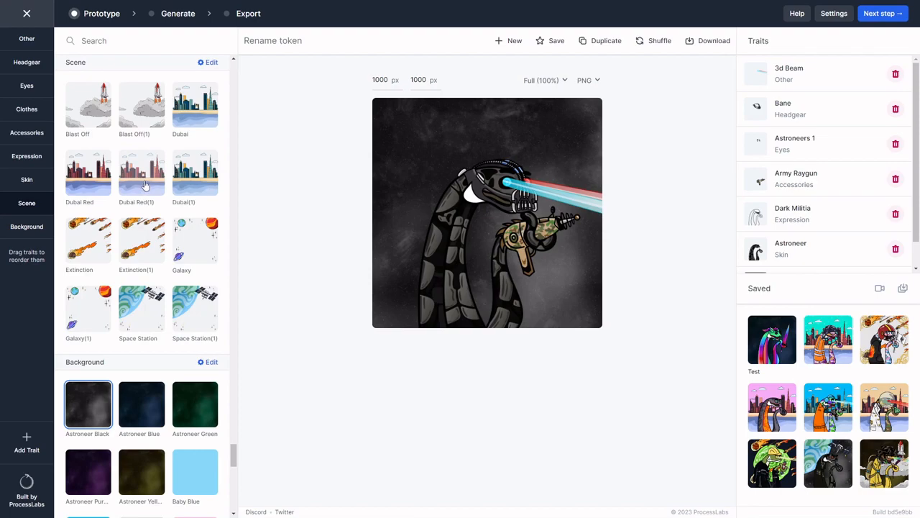
{"action": "left_click", "coordinate": [146, 185]}
{"action": "left_click", "coordinate": [145, 185]}
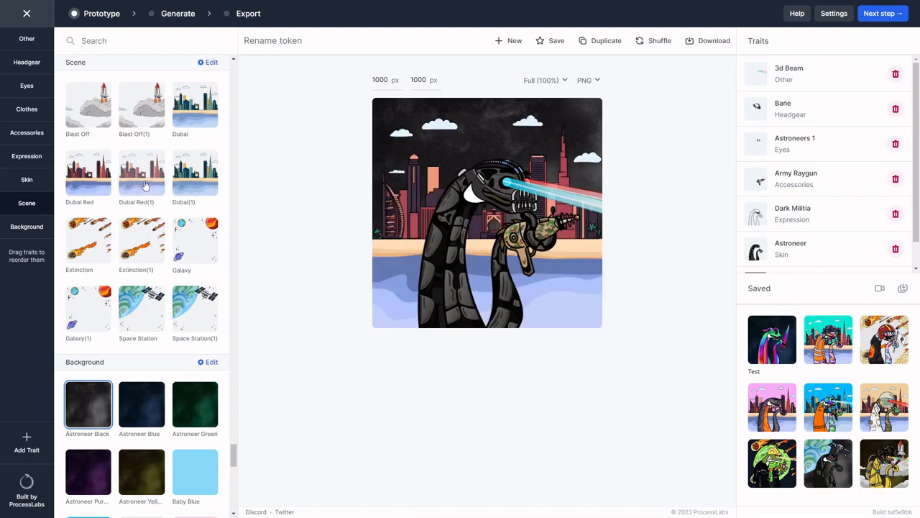
{"action": "left_click", "coordinate": [198, 301]}
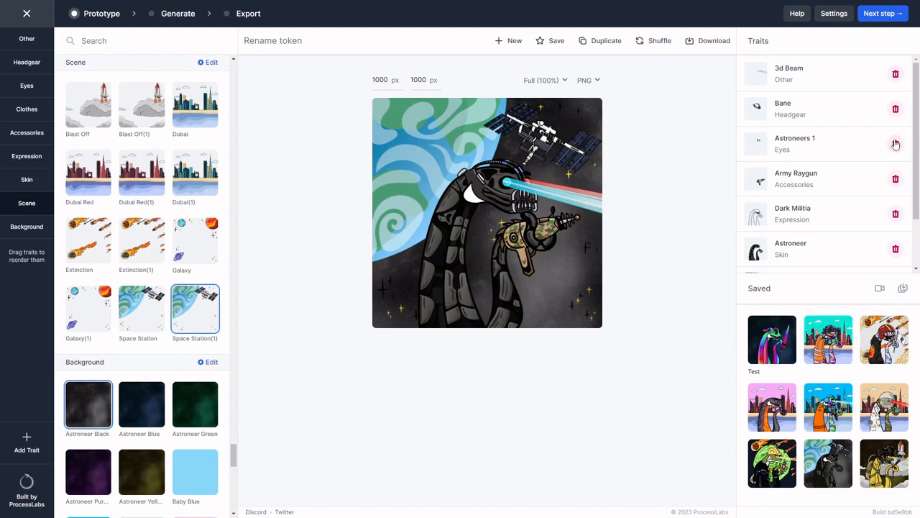
{"action": "left_click", "coordinate": [896, 179]}
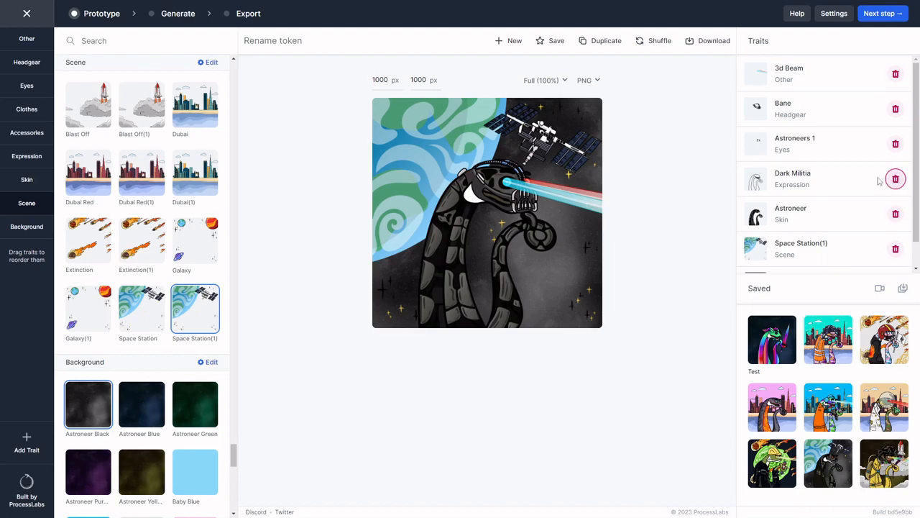
Name the token "Test2", save it, and find it among the saved tokens.
{"action": "left_click", "coordinate": [311, 41]}
{"action": "type", "text": "Test2"}
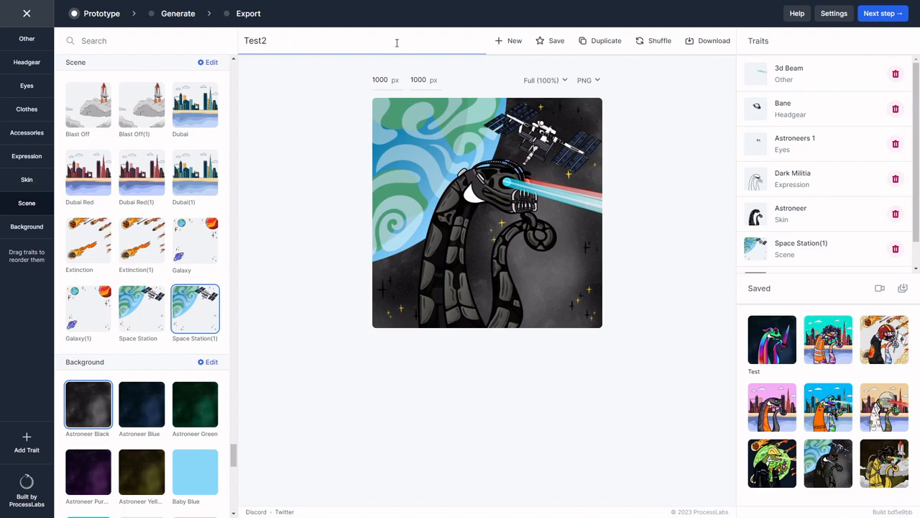
{"action": "left_click", "coordinate": [550, 45]}
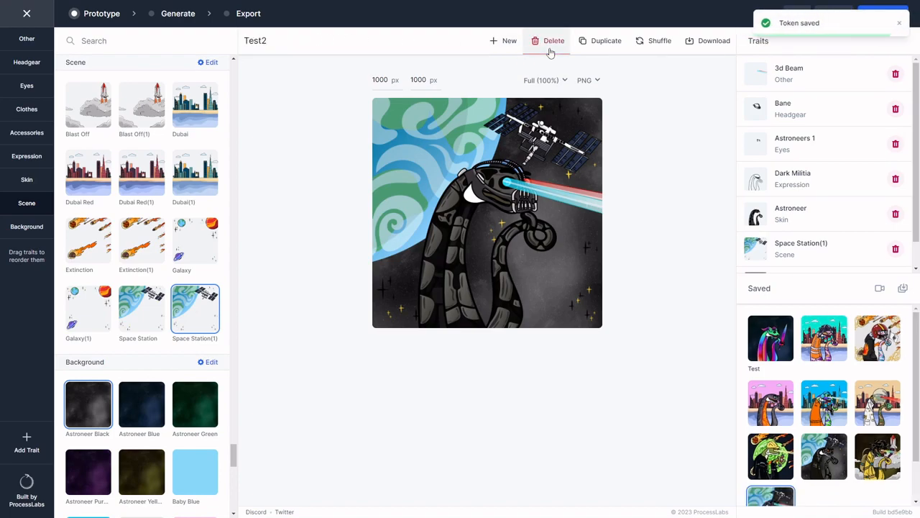
{"action": "scroll", "coordinate": [819, 345], "scroll_direction": "down", "scroll_amount": 1}
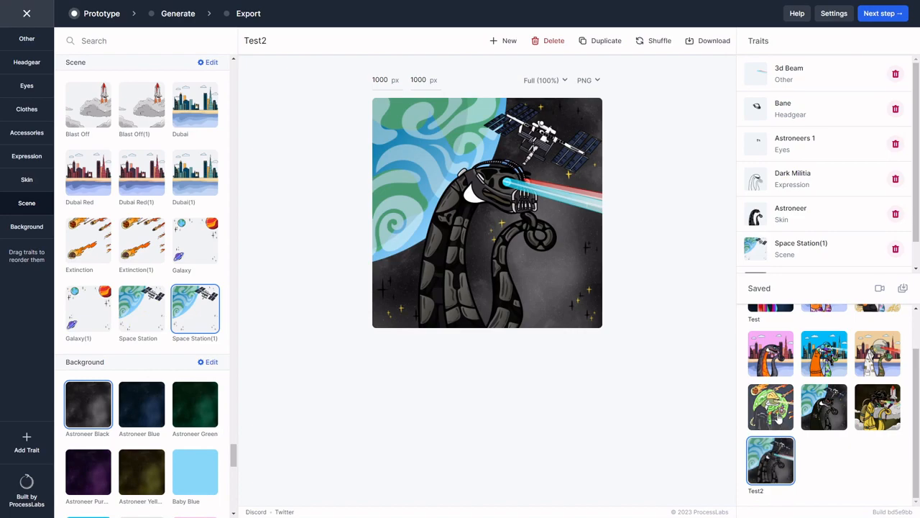
Select the saved token with the Portal background and change its scene to Dubai(1).
{"action": "left_click", "coordinate": [771, 407]}
{"action": "left_click", "coordinate": [193, 189]}
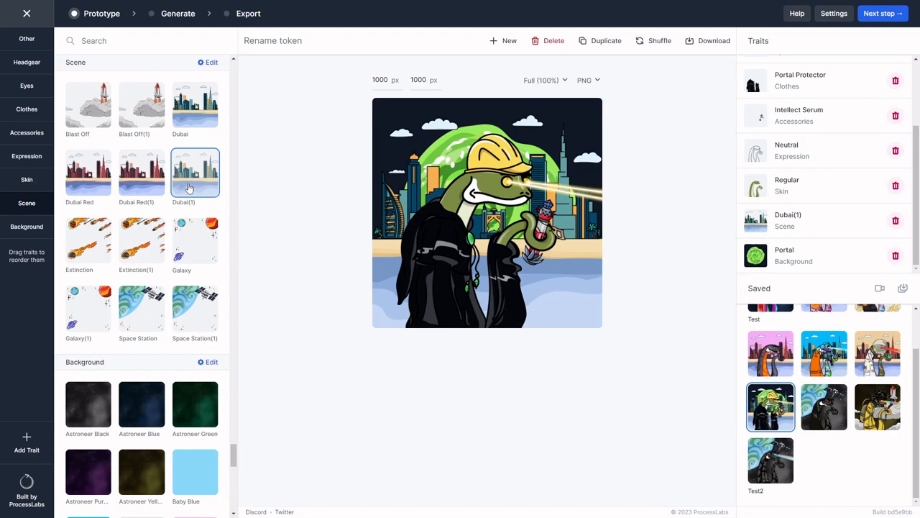
Review the generator's Artwork, Metadata and Team settings, and close them.
{"action": "left_click", "coordinate": [834, 14]}
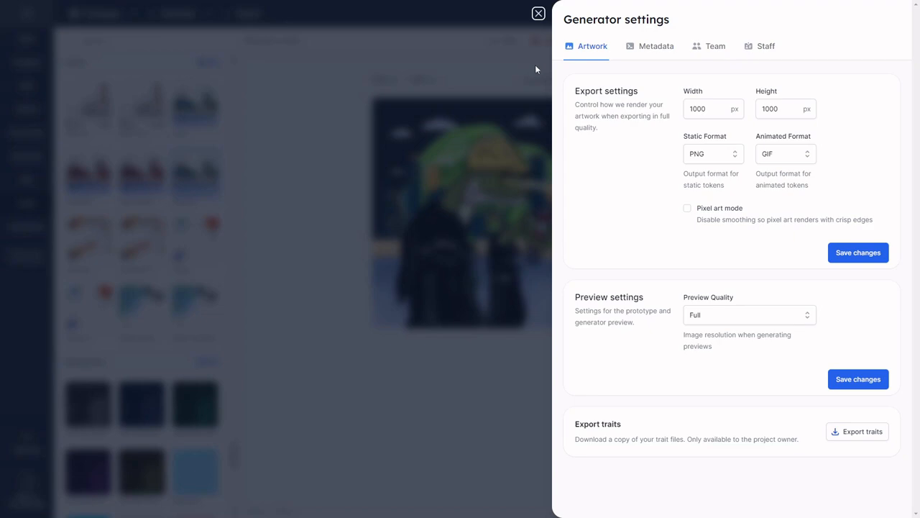
{"action": "left_click", "coordinate": [649, 56]}
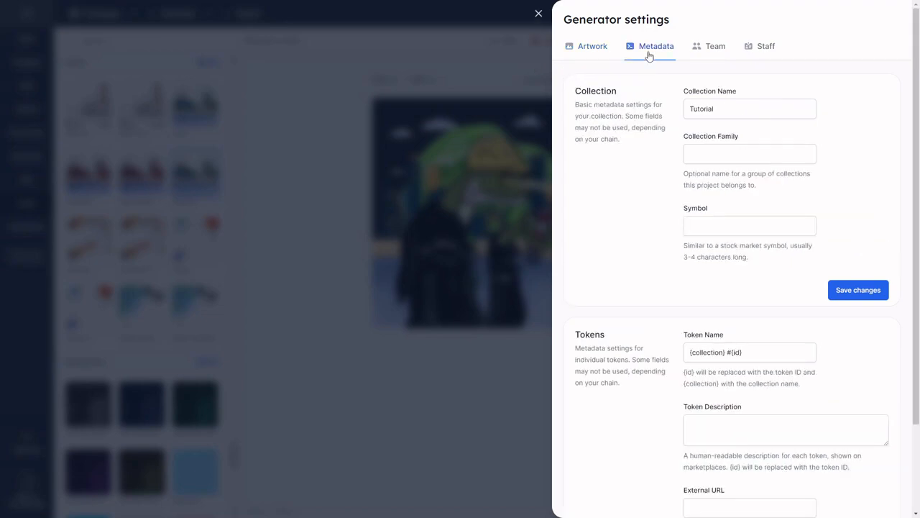
{"action": "left_click", "coordinate": [701, 57]}
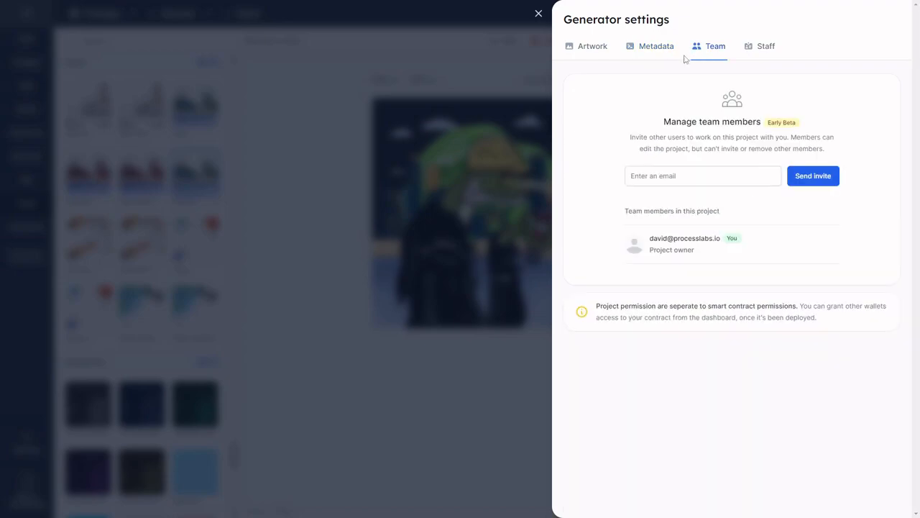
{"action": "left_click", "coordinate": [519, 82]}
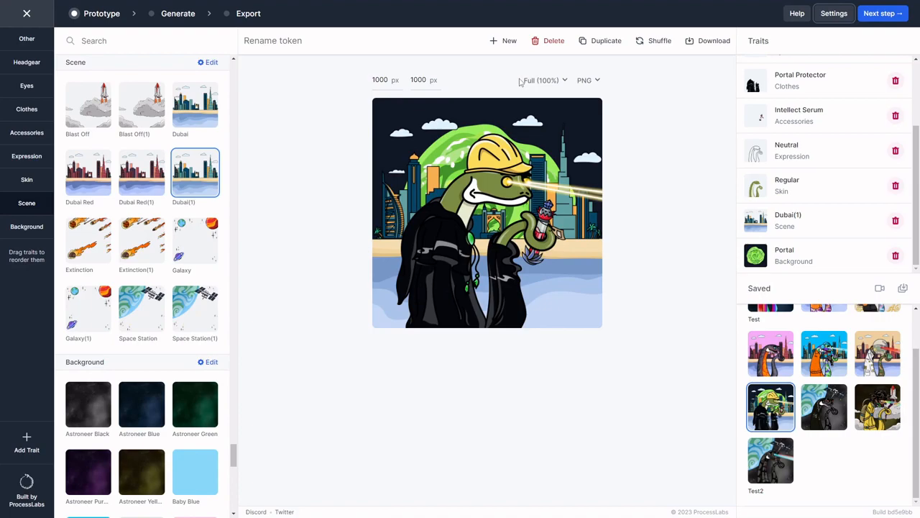
Move on to the Generate stage and rename the token set as "Tutorial".
{"action": "left_click", "coordinate": [179, 16]}
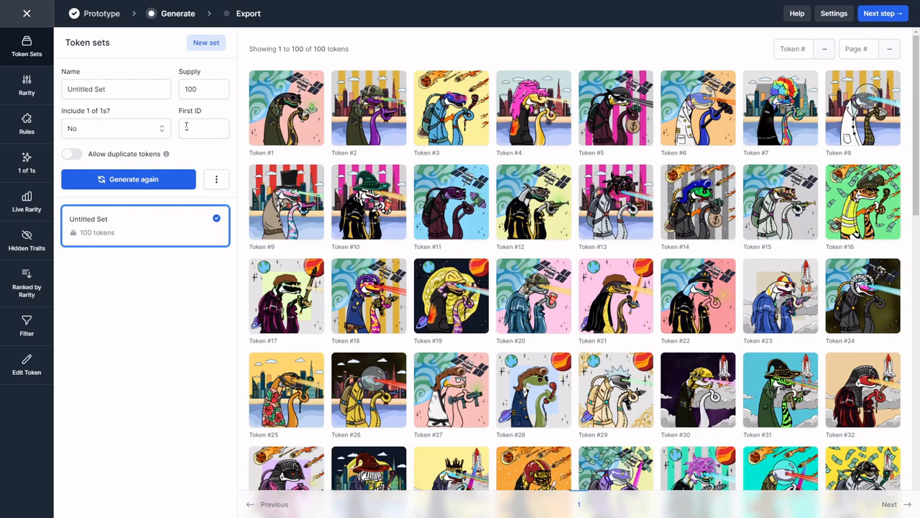
{"action": "left_click_drag", "start_coordinate": [108, 89], "coordinate": [63, 95]}
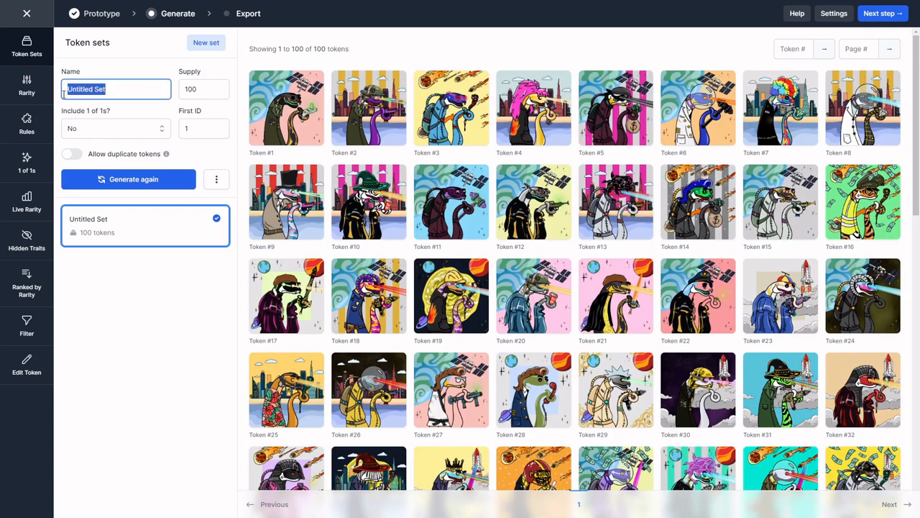
{"action": "key", "text": "BackSpace"}
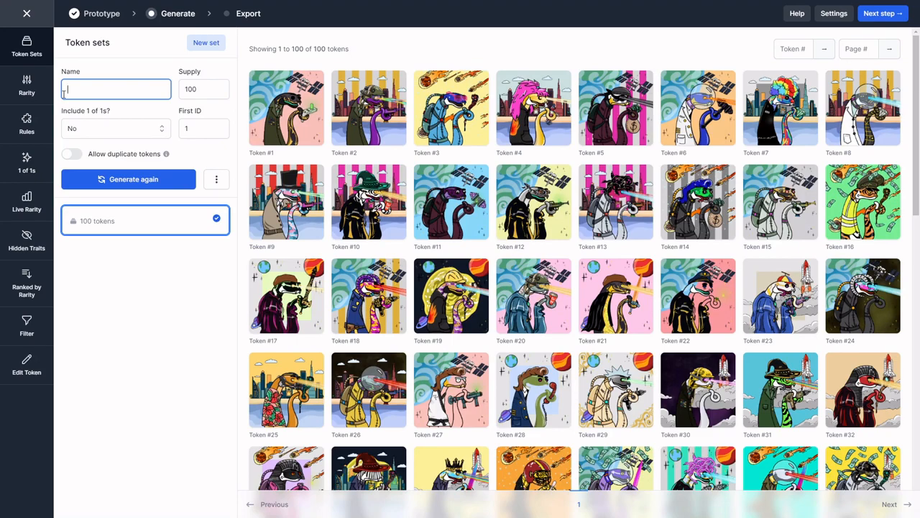
{"action": "type", "text": "Tutorial"}
Review the token set's supply, 1 of 1s inclusion and first ID settings.
{"action": "left_click", "coordinate": [208, 90]}
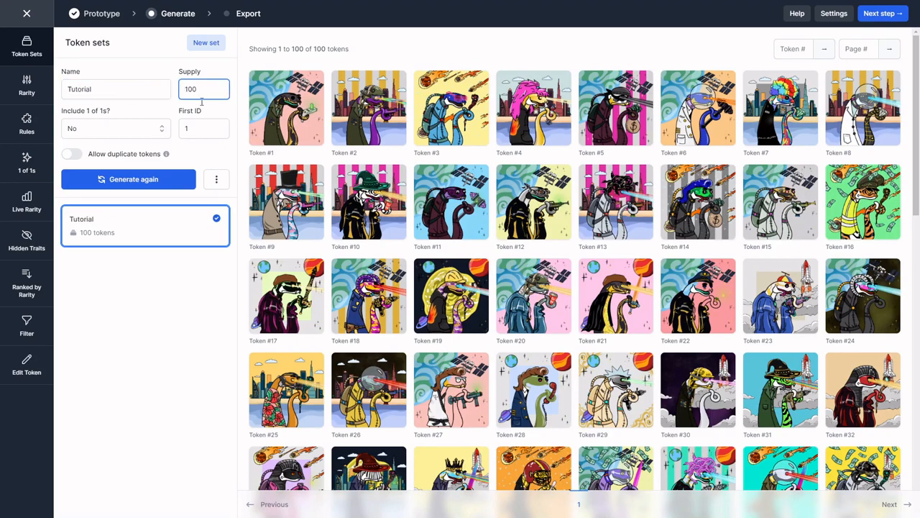
{"action": "left_click", "coordinate": [140, 134]}
{"action": "left_click", "coordinate": [130, 153]}
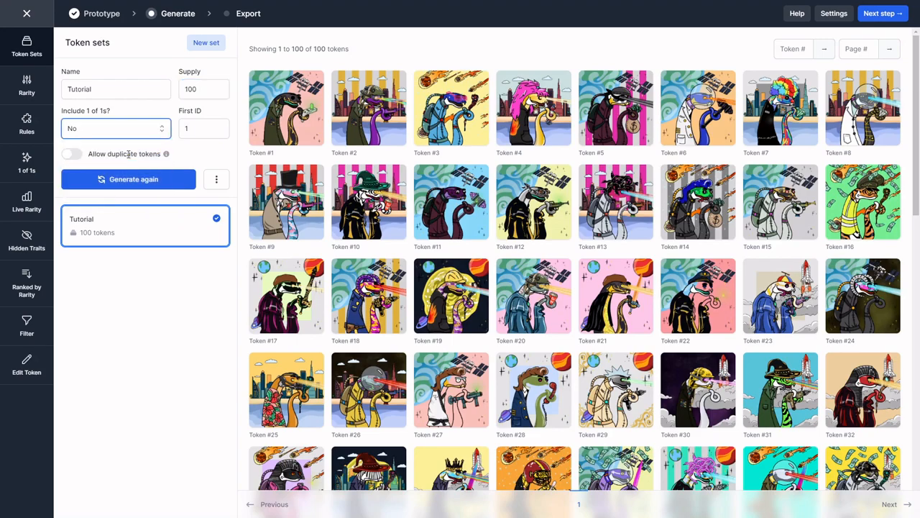
{"action": "left_click", "coordinate": [205, 128]}
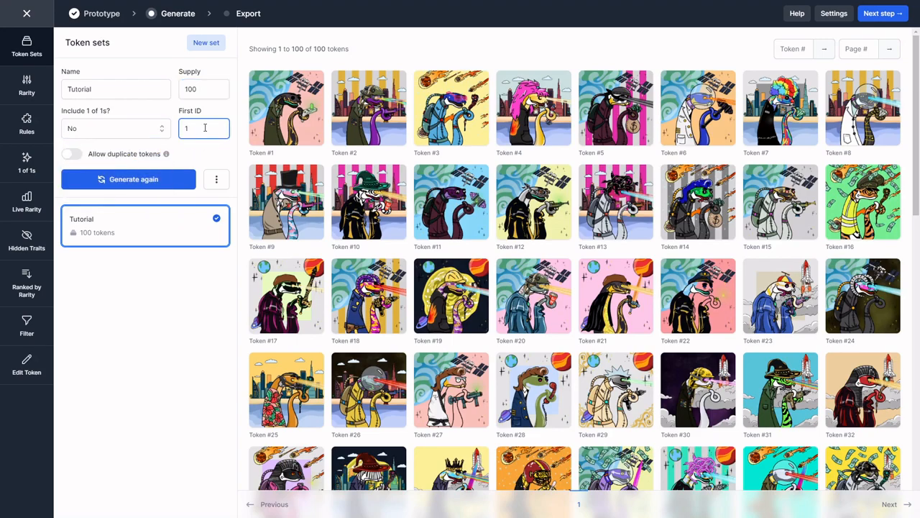
Examine the rarity settings of the Other trait's variations and close them.
{"action": "left_click", "coordinate": [27, 83]}
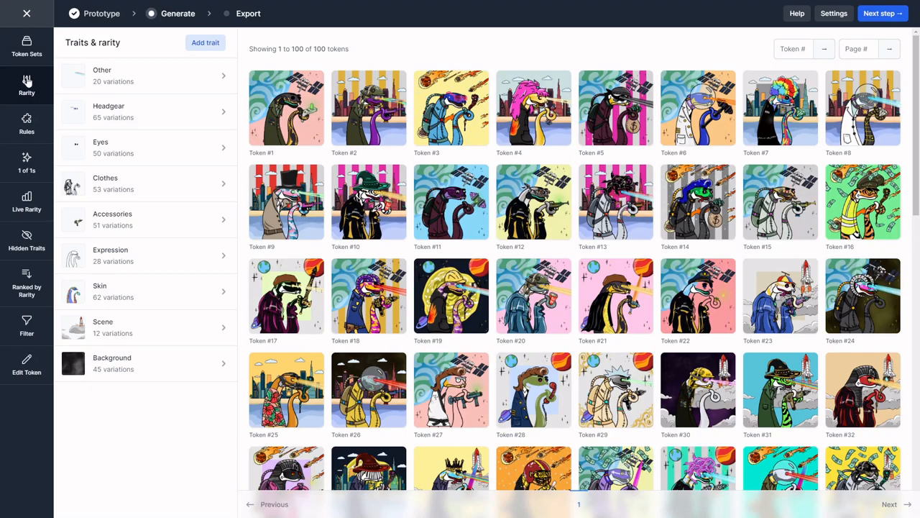
{"action": "left_click", "coordinate": [117, 79]}
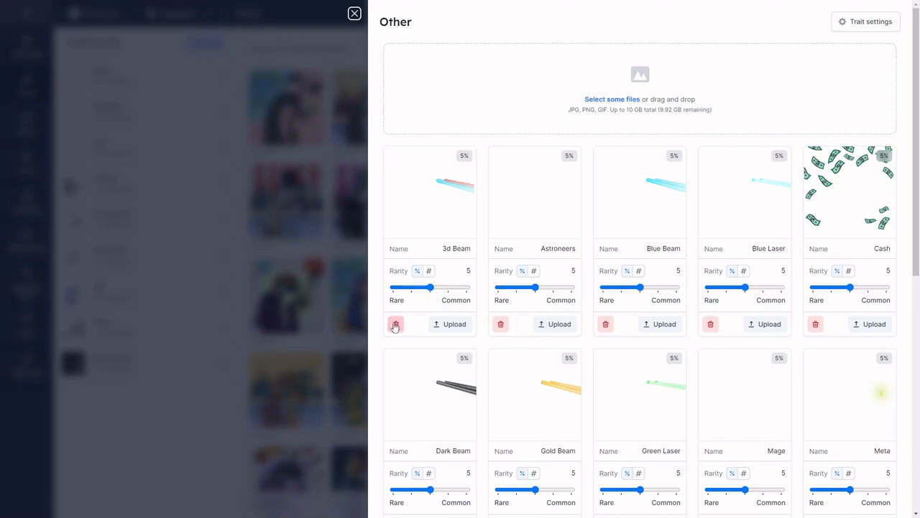
{"action": "left_click", "coordinate": [109, 191]}
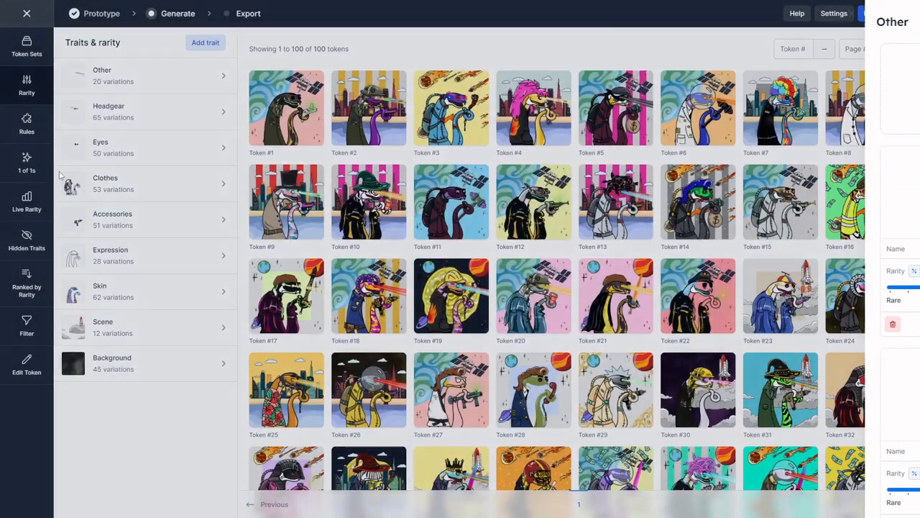
Start a new "Only mixes with" trait rule with the Morty expression as its first trait.
{"action": "left_click", "coordinate": [28, 128]}
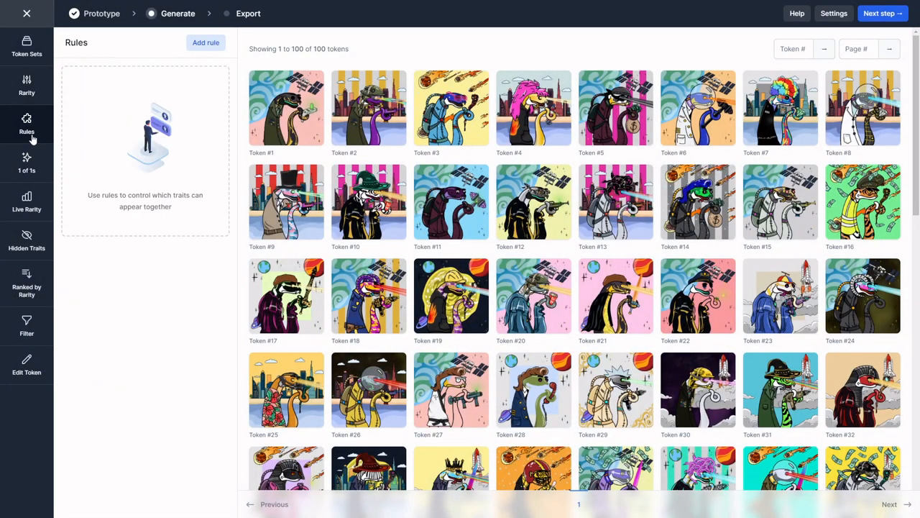
{"action": "left_click", "coordinate": [215, 47]}
{"action": "left_click", "coordinate": [529, 169]}
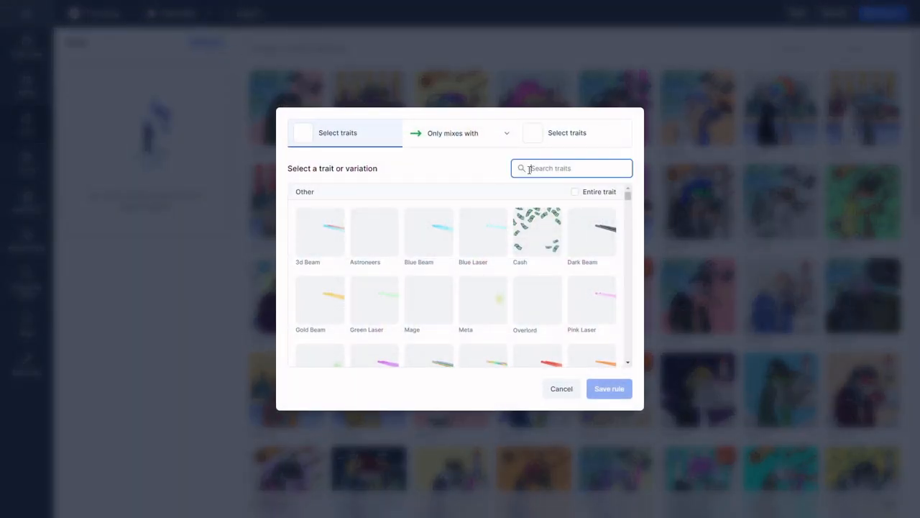
{"action": "type", "text": "morty"}
{"action": "scroll", "coordinate": [364, 223], "scroll_direction": "down", "scroll_amount": 5}
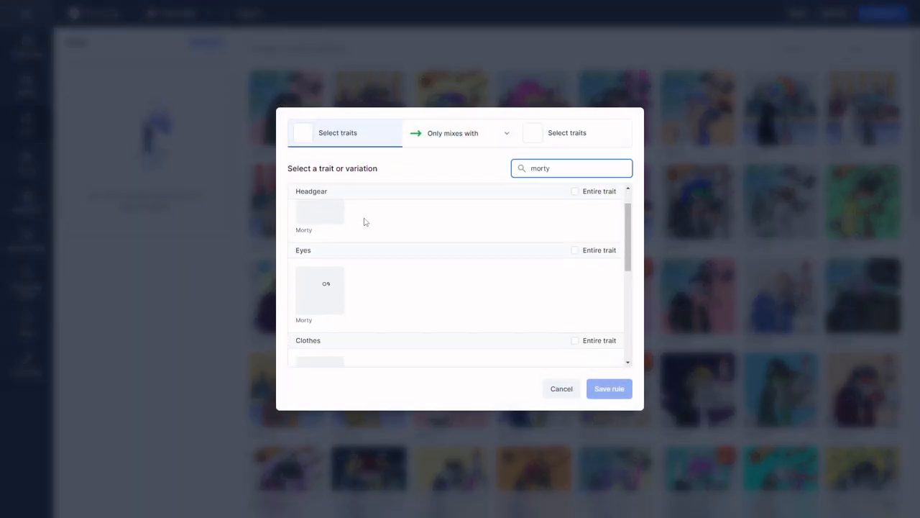
{"action": "left_click", "coordinate": [320, 267]}
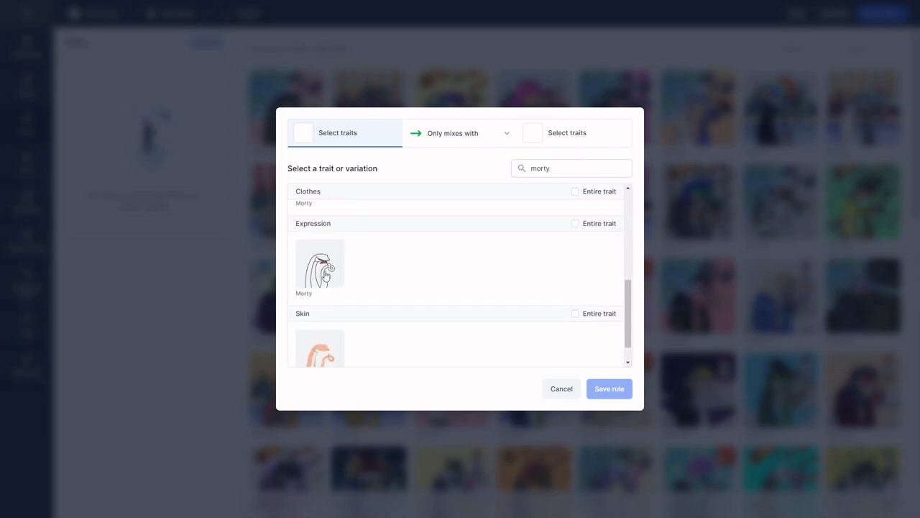
Set the Morty skin as the only trait the Morty expression mixes with, and save the rule.
{"action": "left_click", "coordinate": [555, 174]}
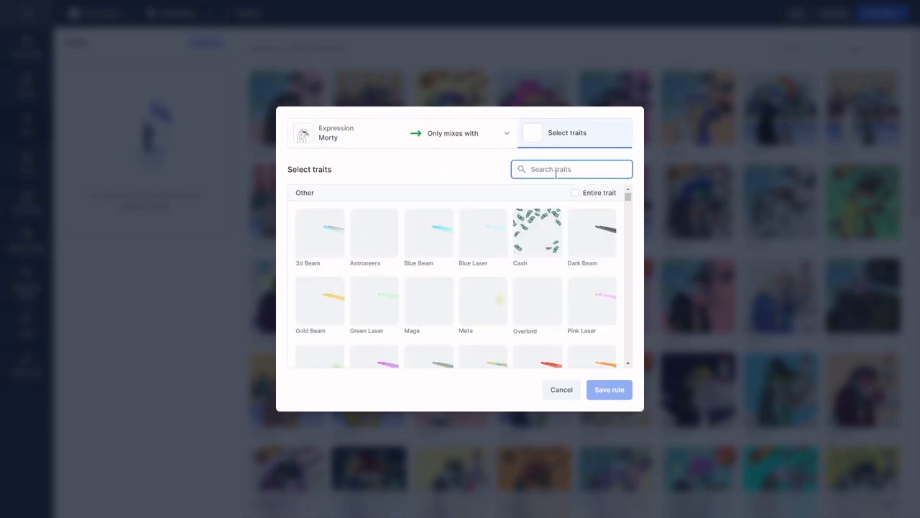
{"action": "type", "text": "morty"}
{"action": "scroll", "coordinate": [421, 249], "scroll_direction": "down", "scroll_amount": 4}
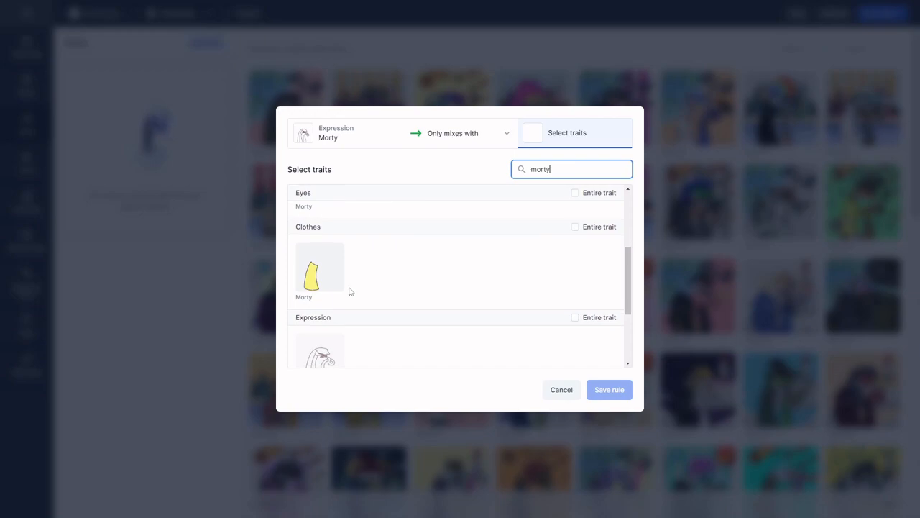
{"action": "left_click", "coordinate": [320, 333]}
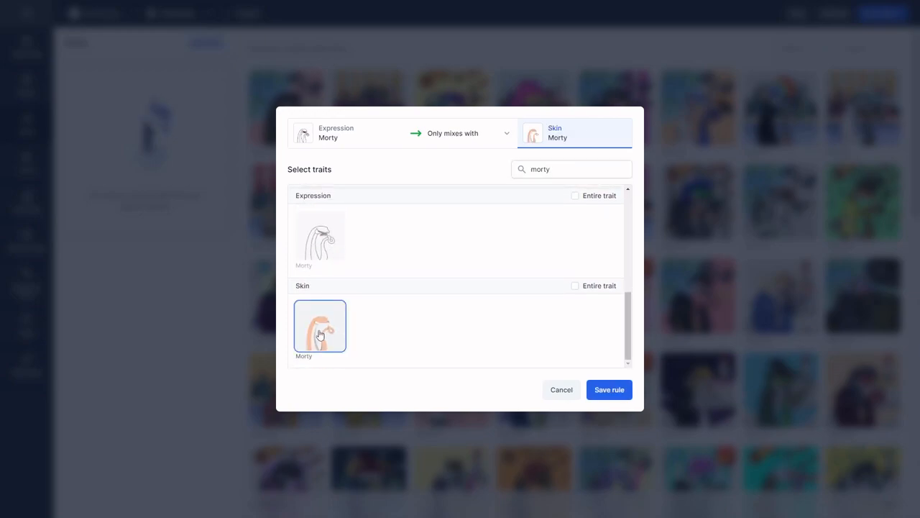
{"action": "left_click", "coordinate": [603, 394]}
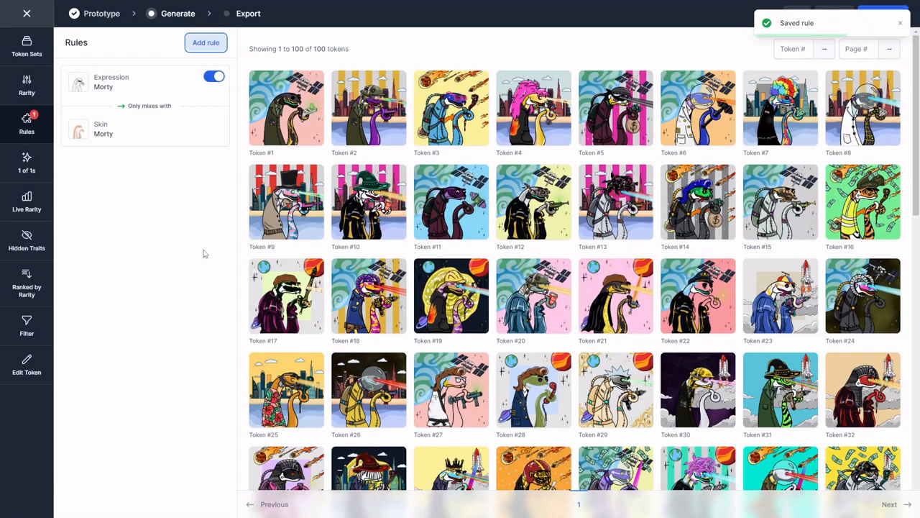
Look at the 1 of 1s section and its artwork upload dialog, leaving without choosing a file.
{"action": "left_click", "coordinate": [27, 166]}
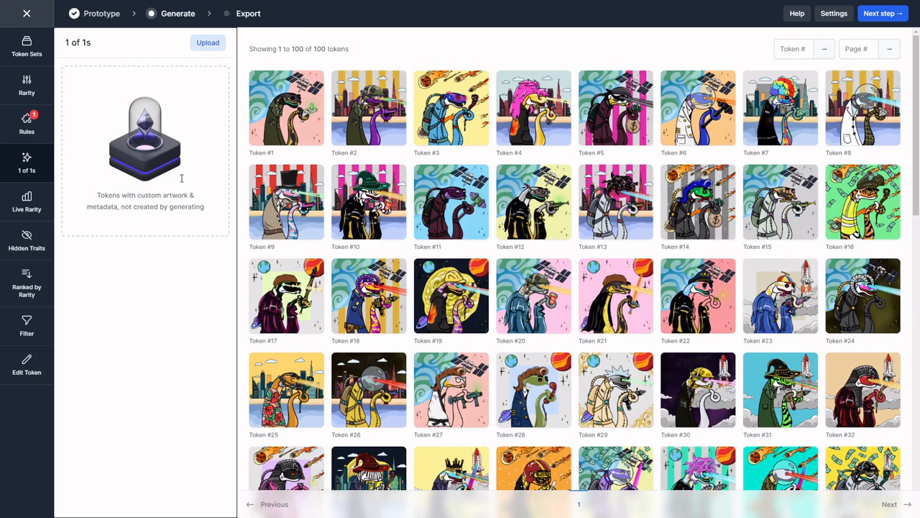
{"action": "left_click", "coordinate": [202, 46]}
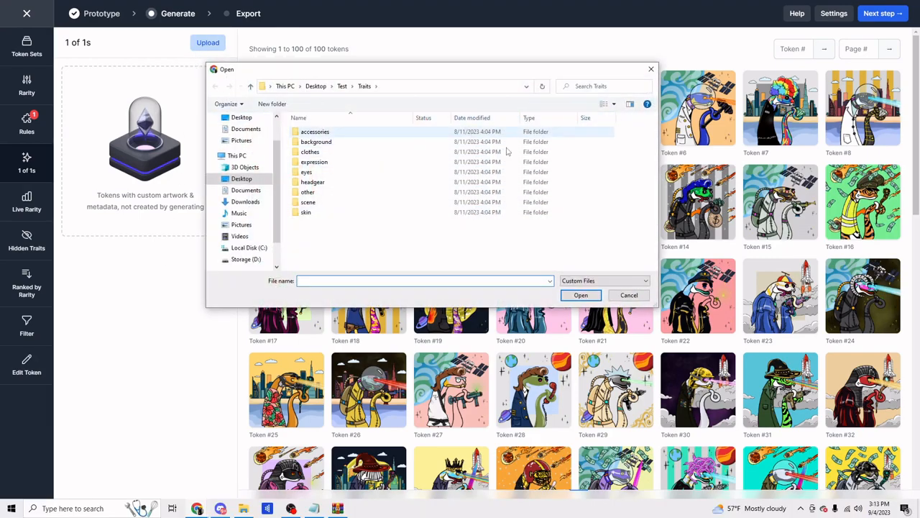
{"action": "left_click", "coordinate": [651, 69]}
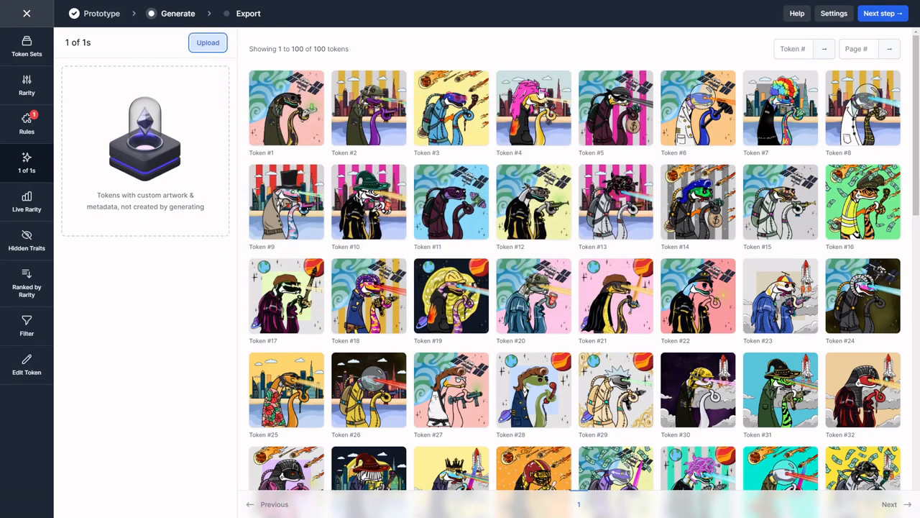
Examine the live rarity of the Other and Headgear variations across the generated collection.
{"action": "left_click", "coordinate": [28, 198]}
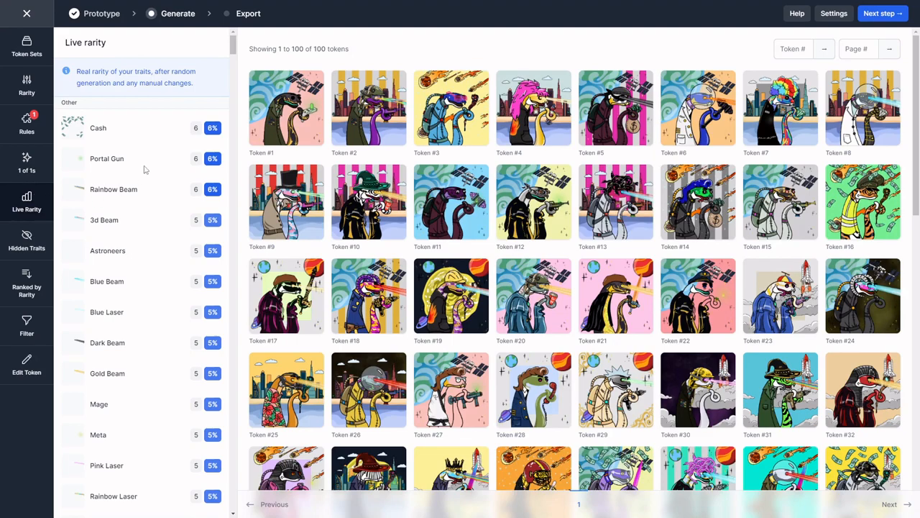
{"action": "scroll", "coordinate": [136, 150], "scroll_direction": "down", "scroll_amount": 5}
{"action": "scroll", "coordinate": [132, 141], "scroll_direction": "down", "scroll_amount": 4}
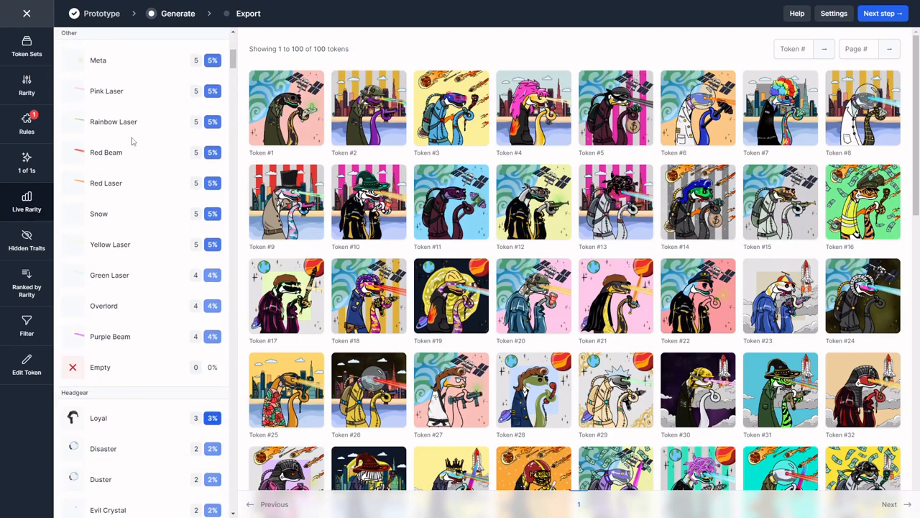
{"action": "scroll", "coordinate": [152, 195], "scroll_direction": "up", "scroll_amount": 1}
{"action": "scroll", "coordinate": [152, 198], "scroll_direction": "down", "scroll_amount": 6}
{"action": "scroll", "coordinate": [151, 203], "scroll_direction": "down", "scroll_amount": 4}
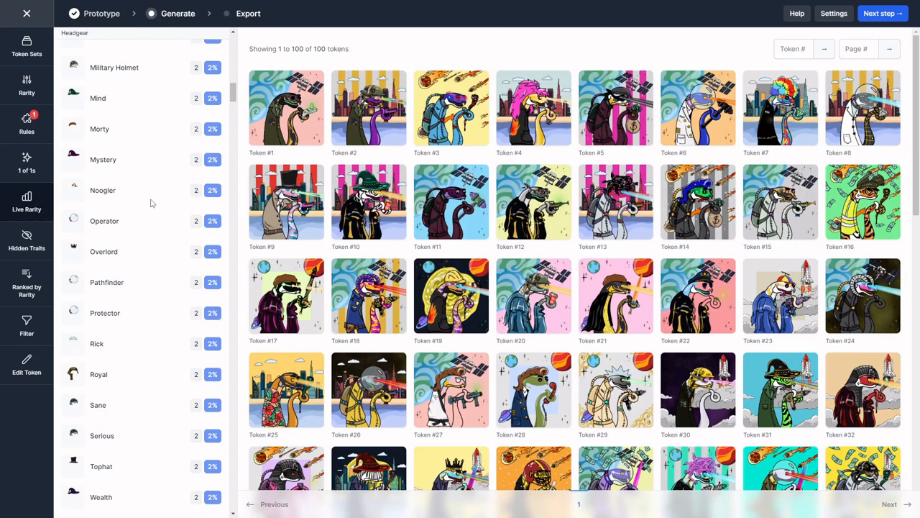
Try hiding the Headgear trait across the collection, and unhide it again.
{"action": "left_click", "coordinate": [27, 240]}
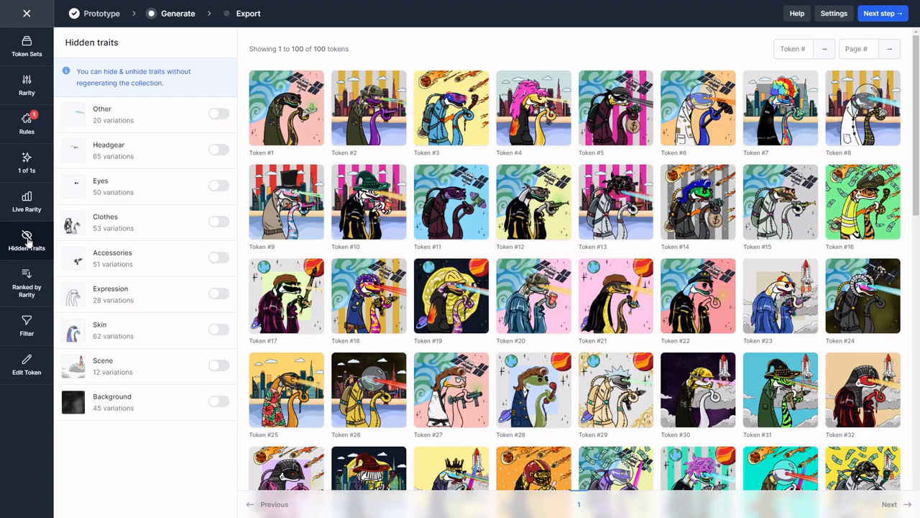
{"action": "left_click", "coordinate": [219, 150]}
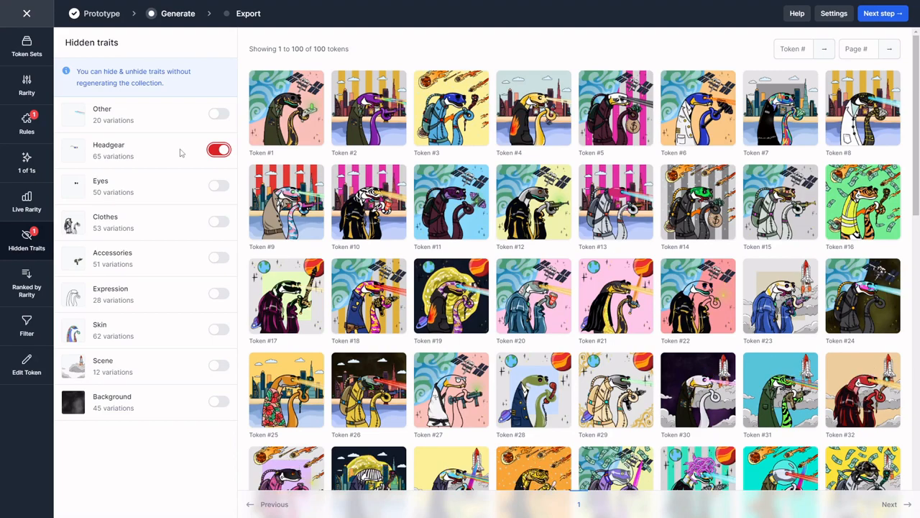
{"action": "left_click", "coordinate": [222, 151]}
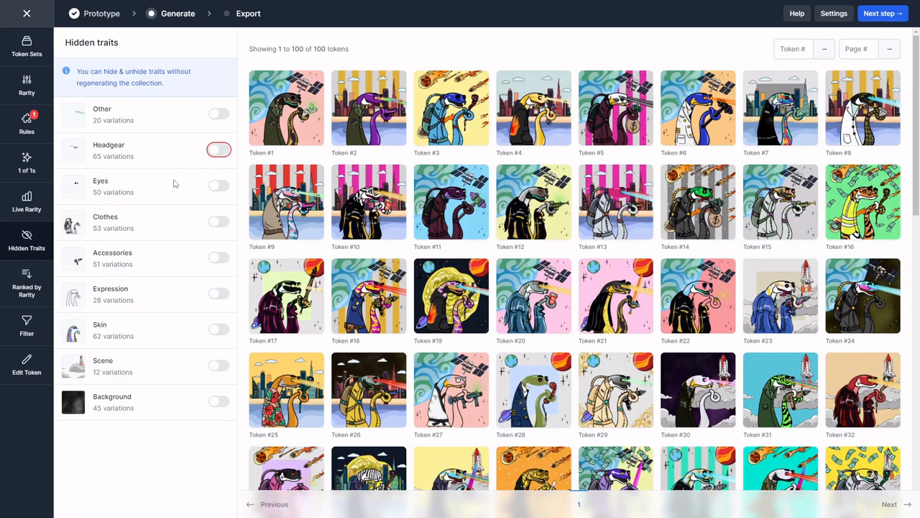
View the tokens' rarity ranking and filter the collection by the 3d Beam variation.
{"action": "left_click", "coordinate": [34, 287]}
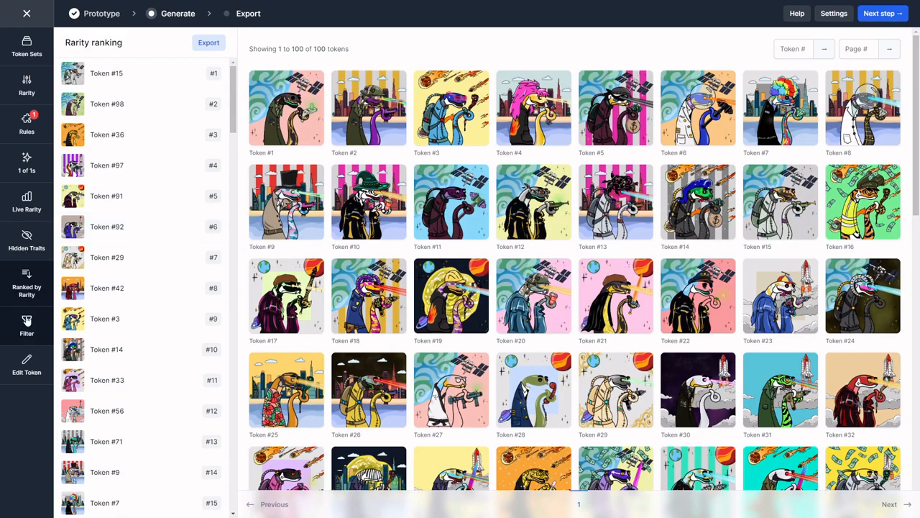
{"action": "left_click", "coordinate": [27, 321]}
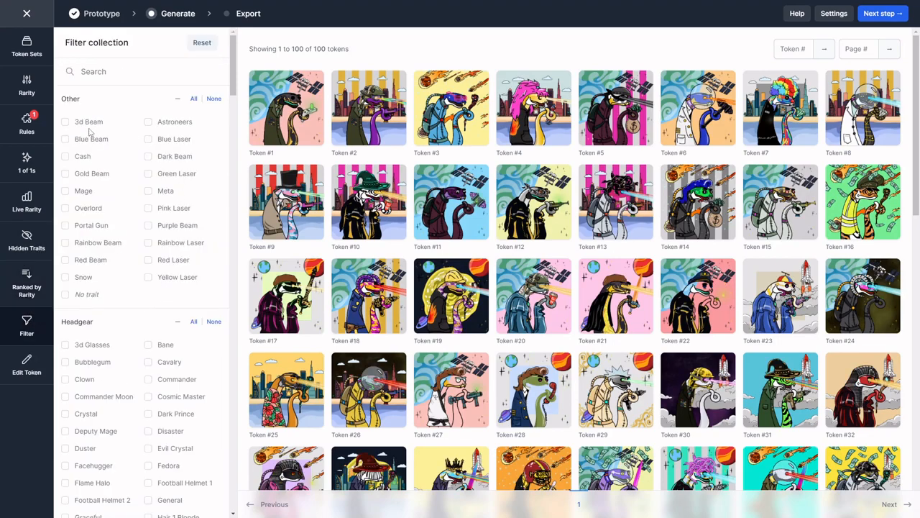
{"action": "left_click", "coordinate": [65, 123]}
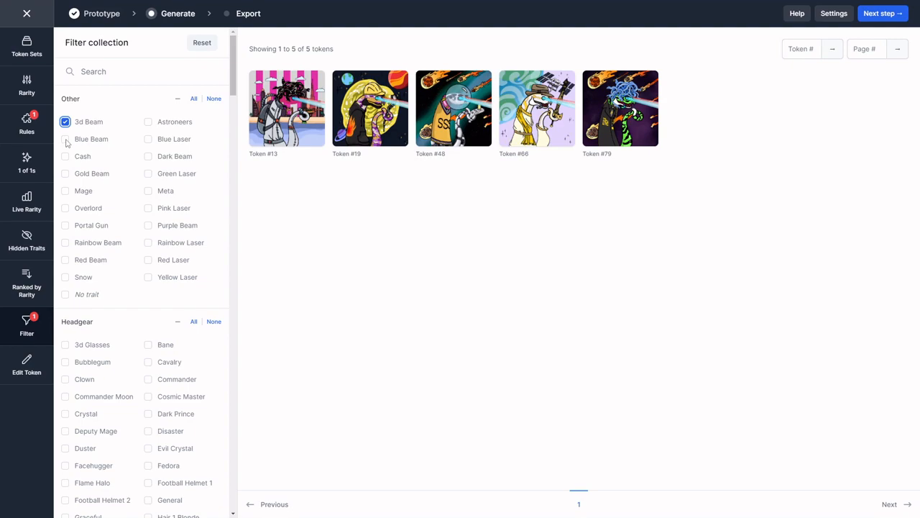
Edit token #13 in the filtered collection, setting its Expression layer to Angry.
{"action": "left_click", "coordinate": [26, 364]}
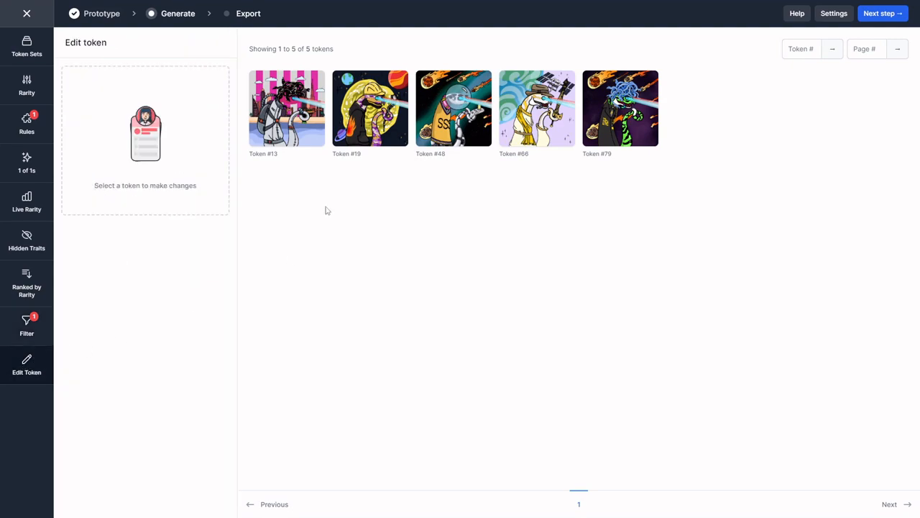
{"action": "left_click", "coordinate": [305, 126]}
{"action": "scroll", "coordinate": [180, 292], "scroll_direction": "down", "scroll_amount": 5}
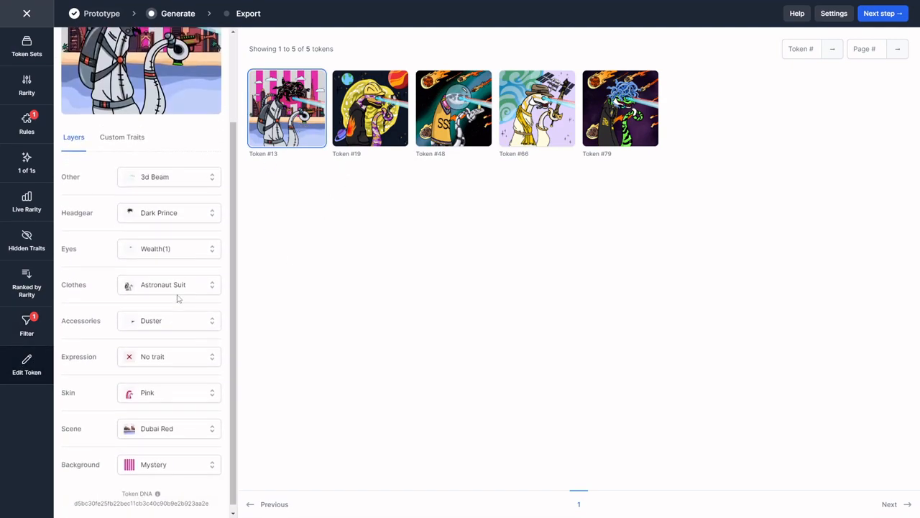
{"action": "left_click", "coordinate": [164, 356]}
{"action": "left_click", "coordinate": [159, 390]}
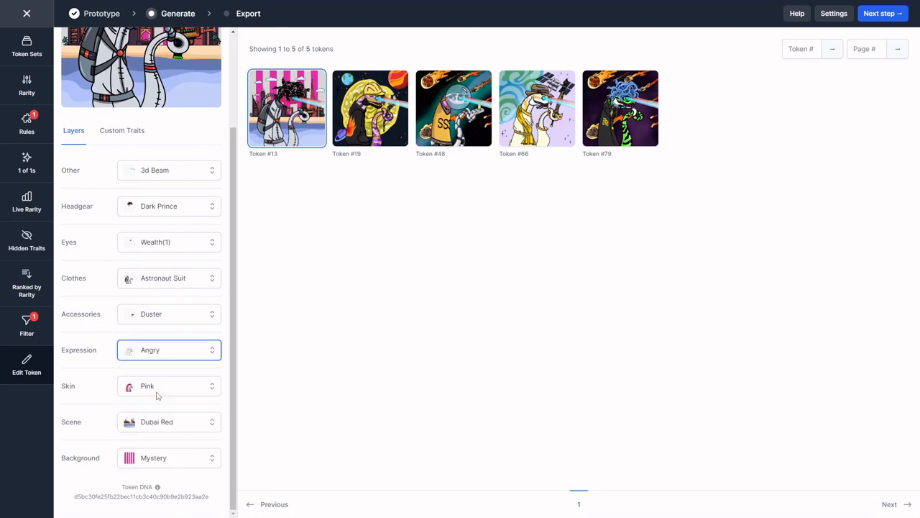
{"action": "scroll", "coordinate": [180, 373], "scroll_direction": "up", "scroll_amount": 3}
Set the Expression layer of token #48 to Japan and check its preview.
{"action": "left_click", "coordinate": [459, 136]}
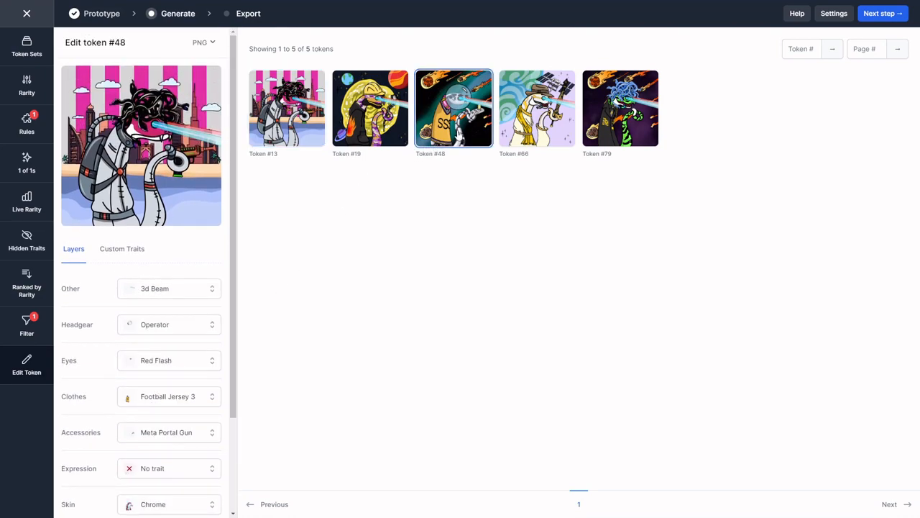
{"action": "scroll", "coordinate": [208, 329], "scroll_direction": "down", "scroll_amount": 3}
{"action": "left_click", "coordinate": [180, 356]}
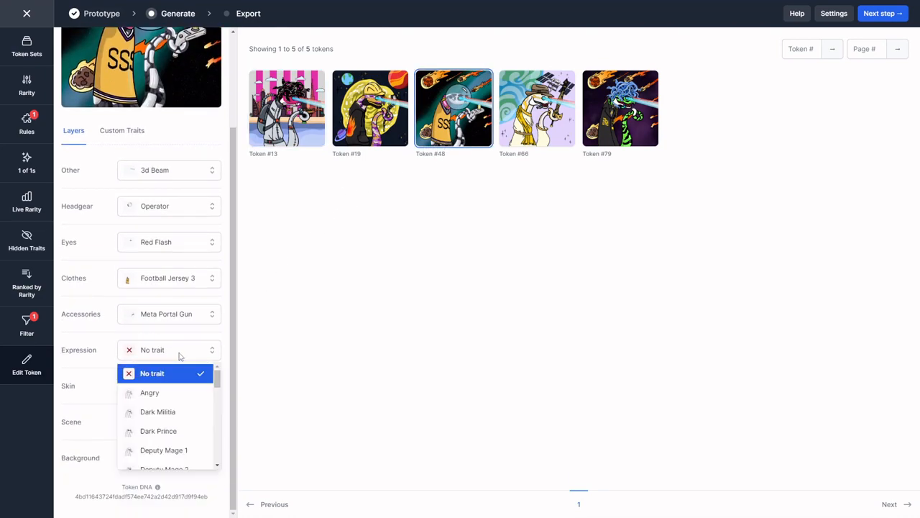
{"action": "scroll", "coordinate": [166, 402], "scroll_direction": "down", "scroll_amount": 5}
{"action": "left_click", "coordinate": [157, 422]}
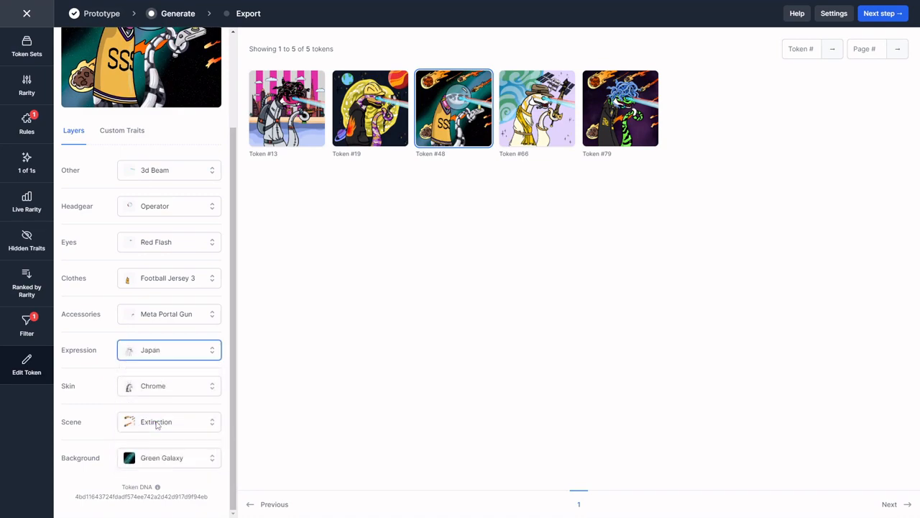
{"action": "scroll", "coordinate": [156, 424], "scroll_direction": "up", "scroll_amount": 3}
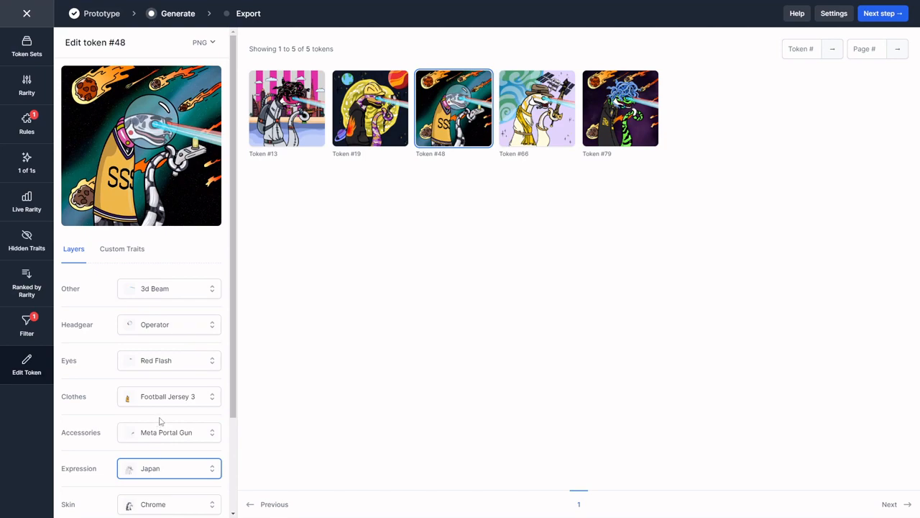
Generate the Tutorial token set again and continue to the generator results.
{"action": "left_click", "coordinate": [37, 59]}
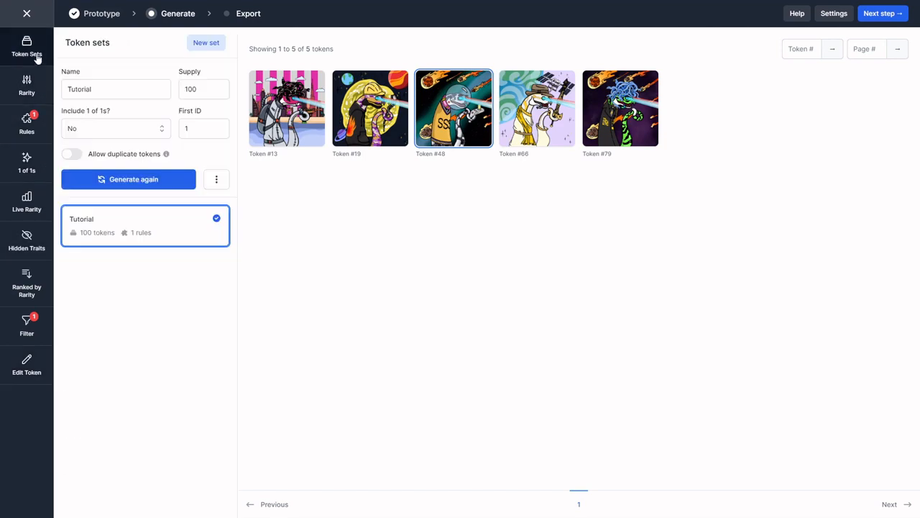
{"action": "left_click", "coordinate": [127, 182]}
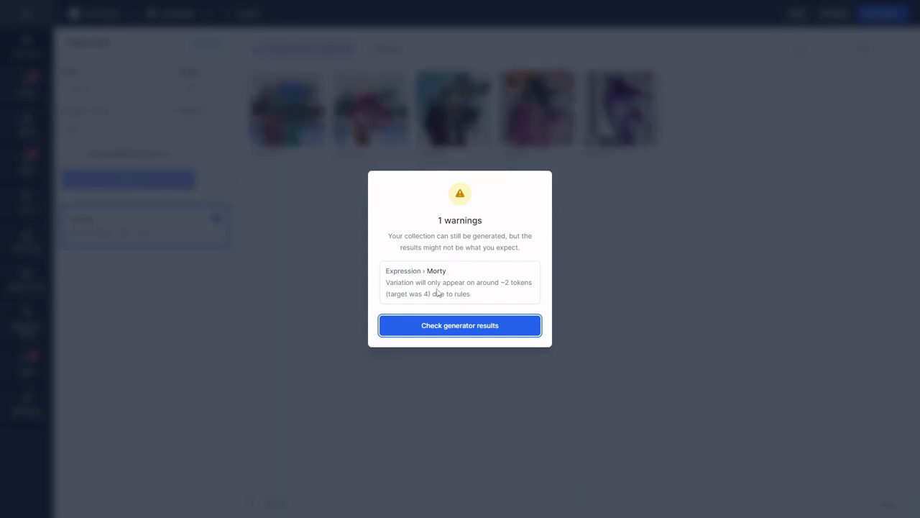
{"action": "left_click", "coordinate": [499, 330]}
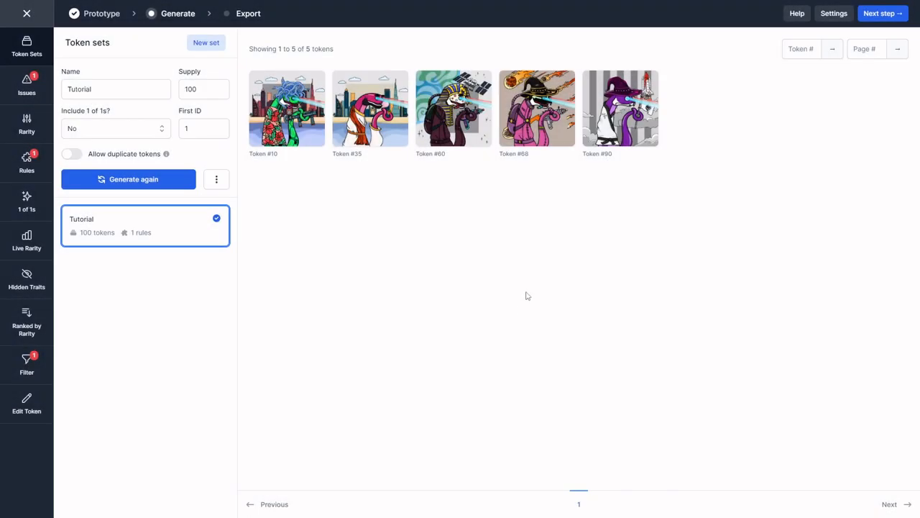
Remove the 3d Beam filter and look through the full regenerated collection.
{"action": "left_click", "coordinate": [33, 362]}
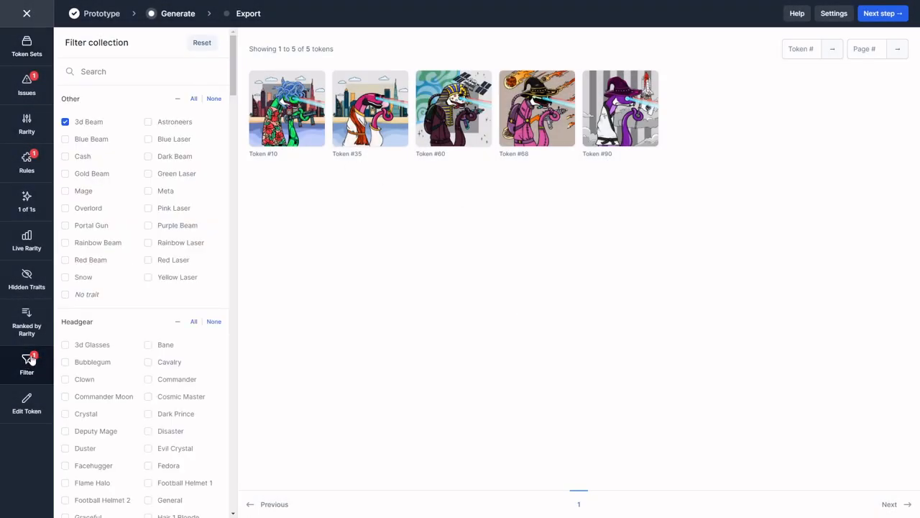
{"action": "left_click", "coordinate": [66, 123]}
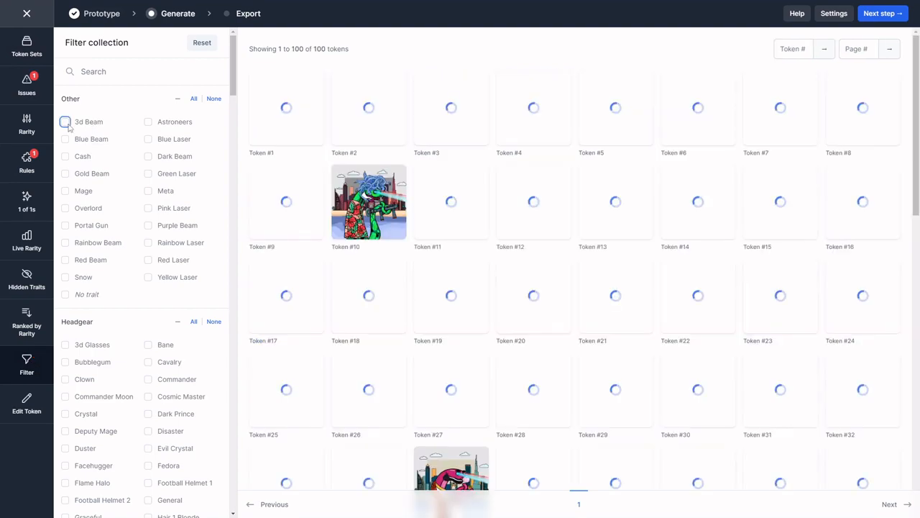
{"action": "left_click", "coordinate": [31, 55]}
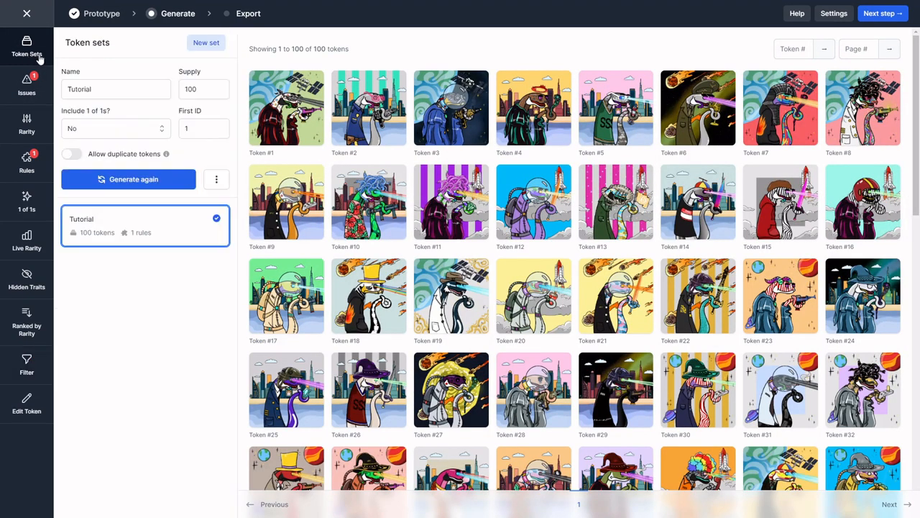
{"action": "scroll", "coordinate": [388, 202], "scroll_direction": "down", "scroll_amount": 7}
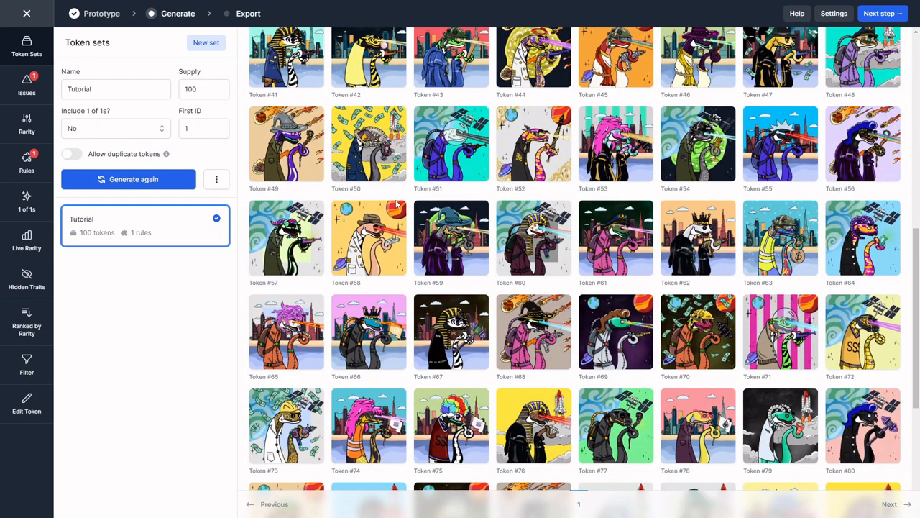
Proceed to the export stage and select the Tutorial token set with 100 tokens for export.
{"action": "left_click", "coordinate": [888, 15]}
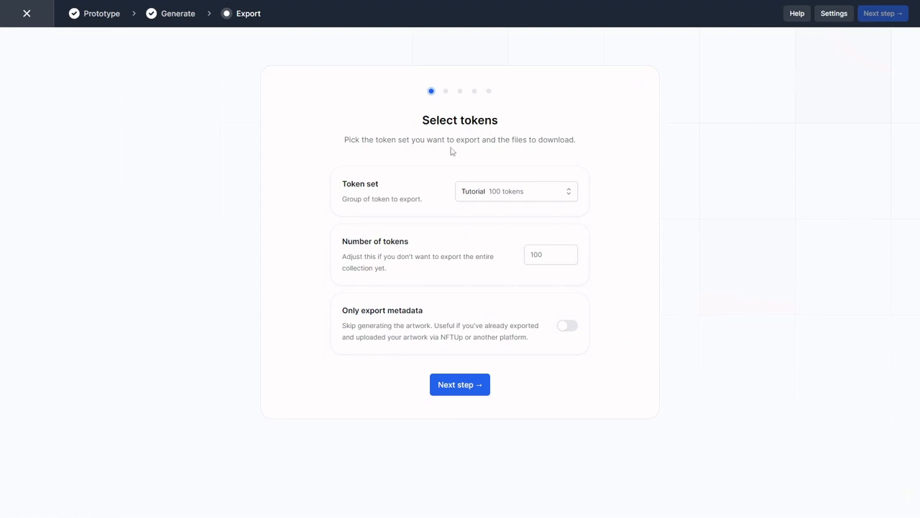
{"action": "left_click", "coordinate": [482, 193]}
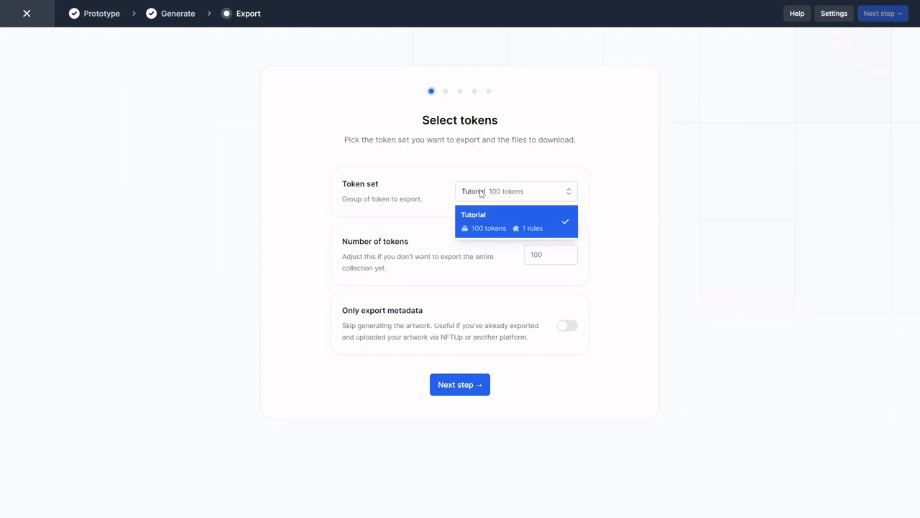
{"action": "left_click", "coordinate": [488, 228]}
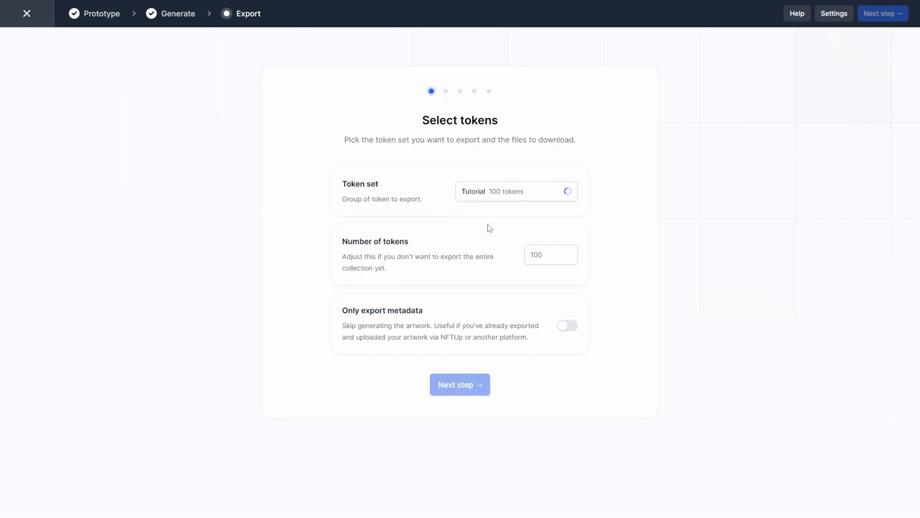
{"action": "left_click", "coordinate": [547, 258]}
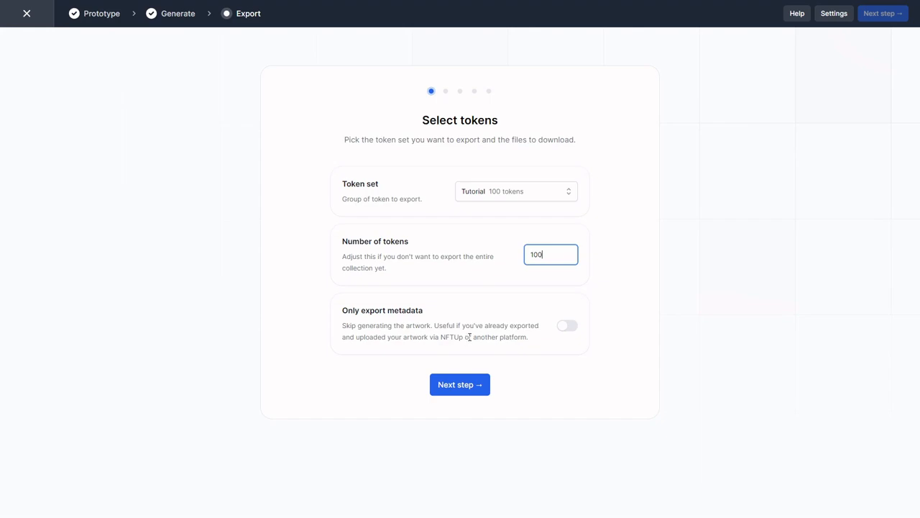
{"action": "left_click", "coordinate": [454, 385]}
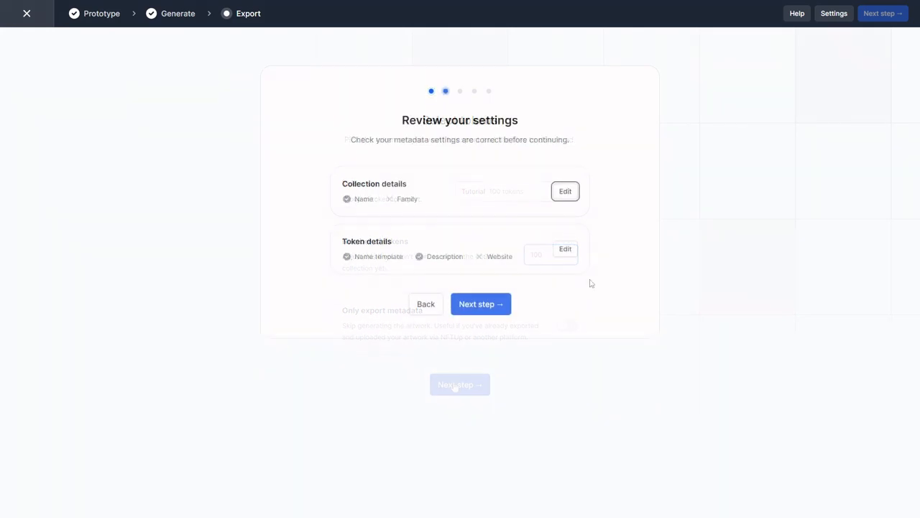
Edit the collection details, set the symbol to SNEK and save the changes.
{"action": "left_click", "coordinate": [565, 191]}
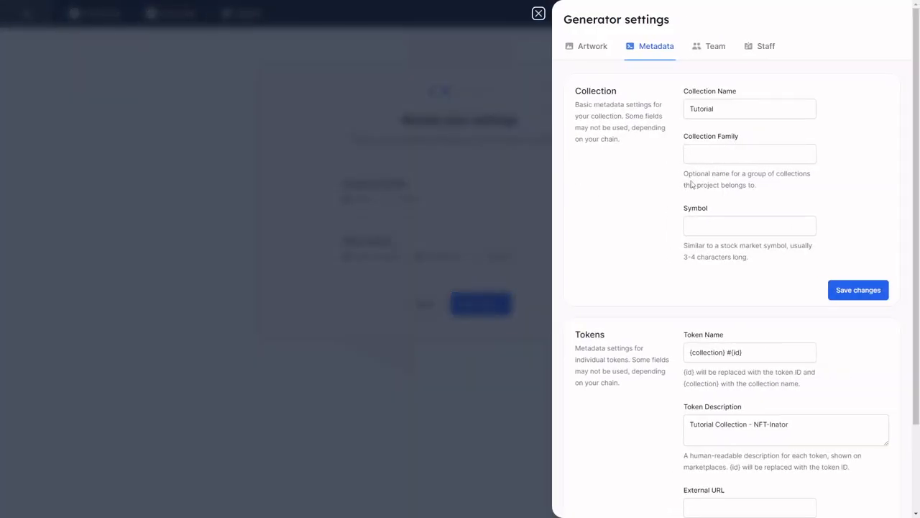
{"action": "left_click", "coordinate": [695, 225]}
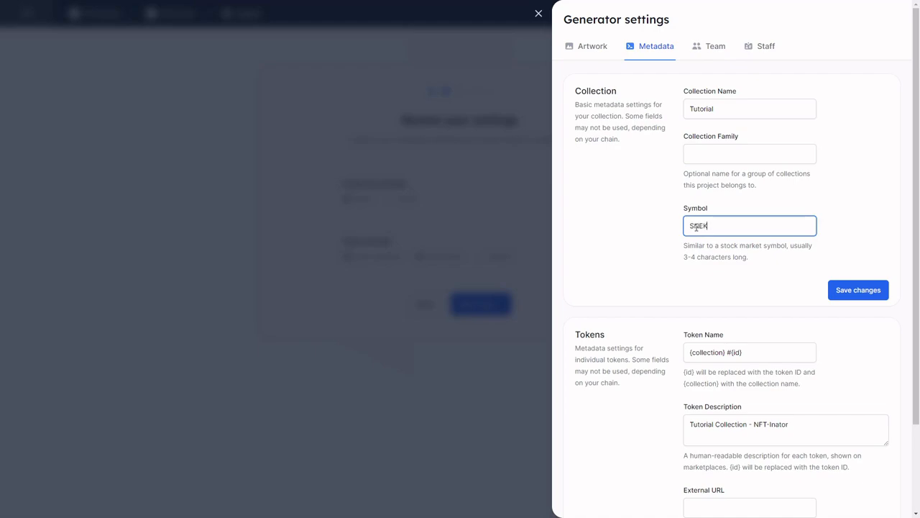
{"action": "left_click", "coordinate": [856, 286]}
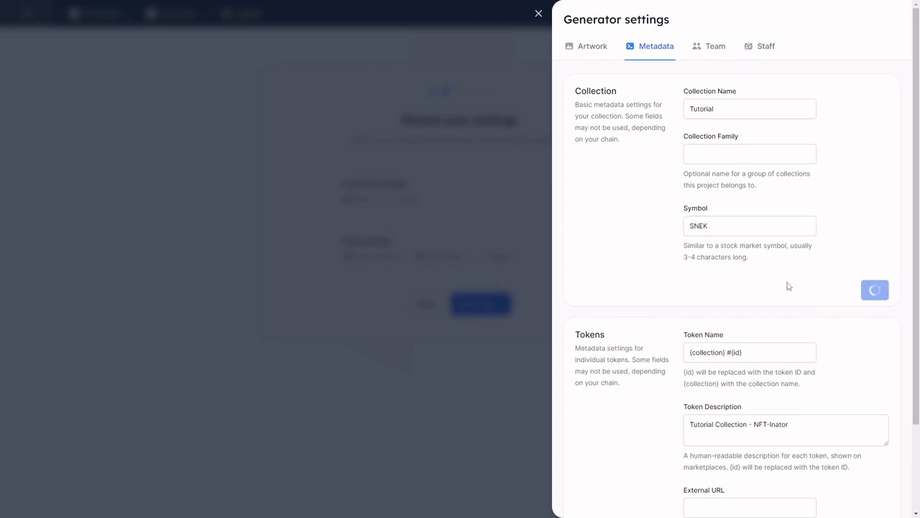
Save the token metadata with the description "Tutorial Collection - NFT-Inator" and close the generator settings.
{"action": "scroll", "coordinate": [762, 285], "scroll_direction": "down", "scroll_amount": 3}
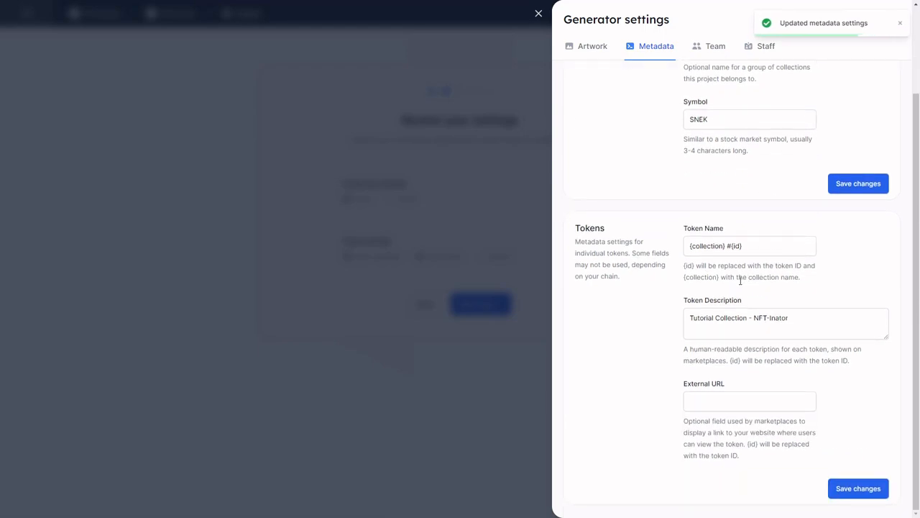
{"action": "left_click_drag", "start_coordinate": [690, 317], "coordinate": [792, 319]}
{"action": "left_click", "coordinate": [790, 323]}
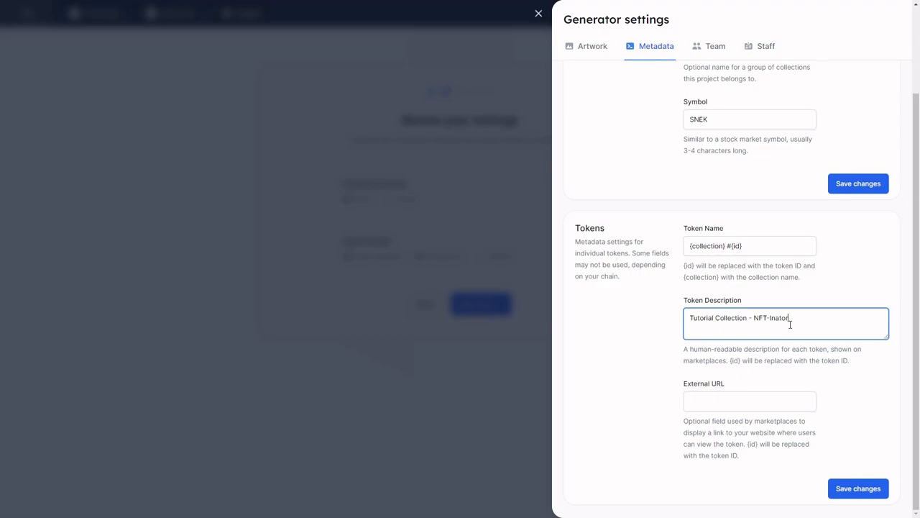
{"action": "left_click", "coordinate": [848, 492]}
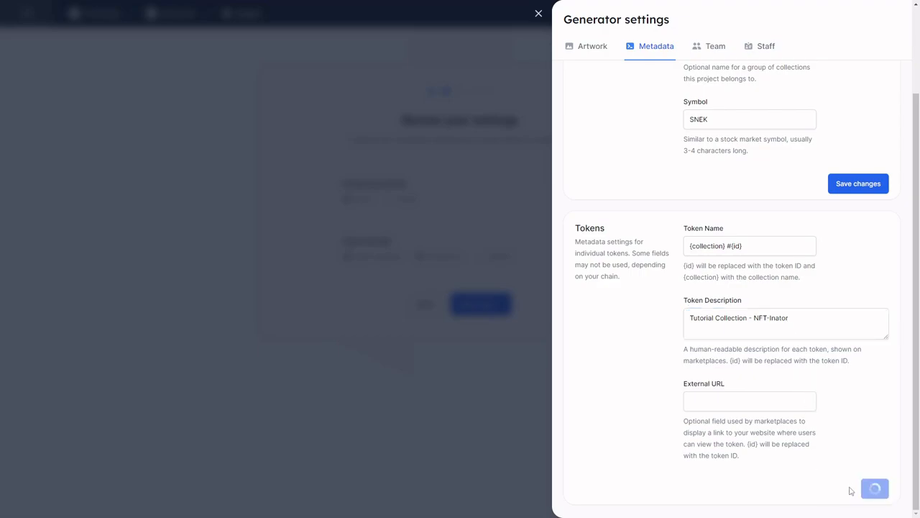
{"action": "left_click", "coordinate": [508, 358]}
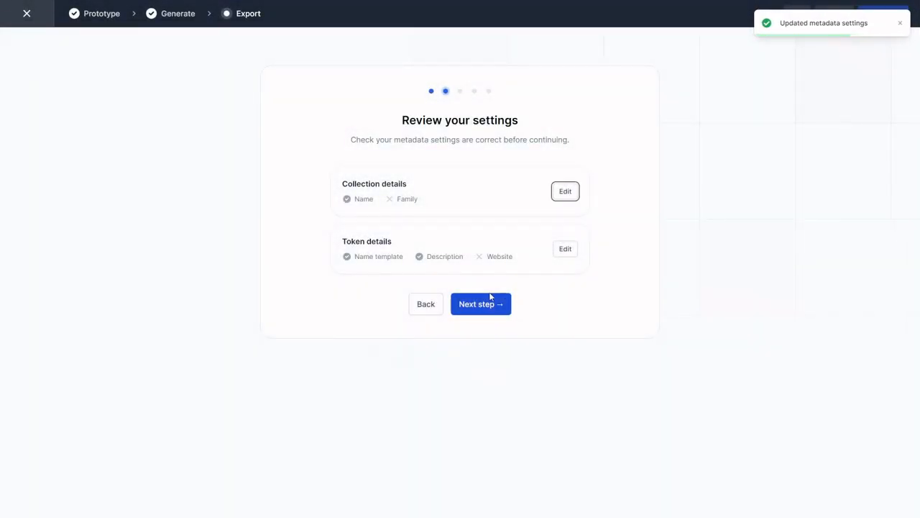
Continue past the settings review and check the marketplace previews of tokens Tutorial #1 to #5.
{"action": "left_click", "coordinate": [469, 304]}
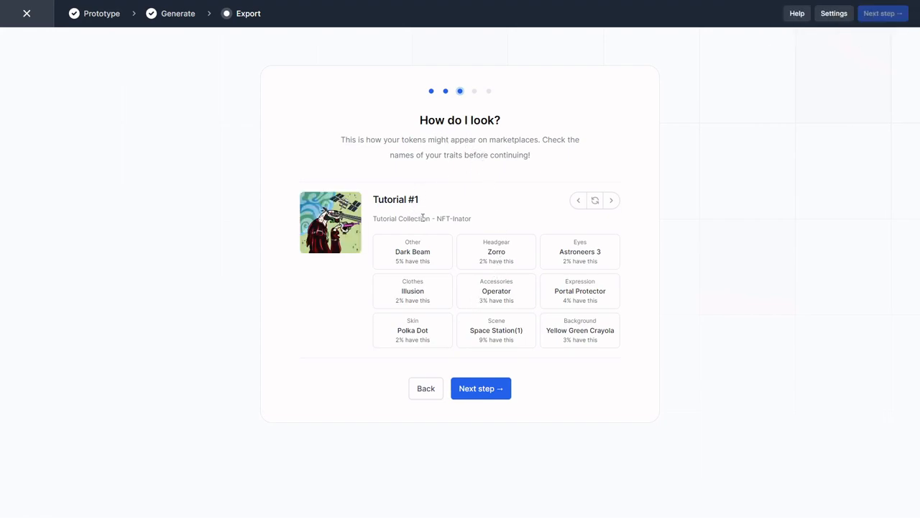
{"action": "left_click", "coordinate": [611, 204]}
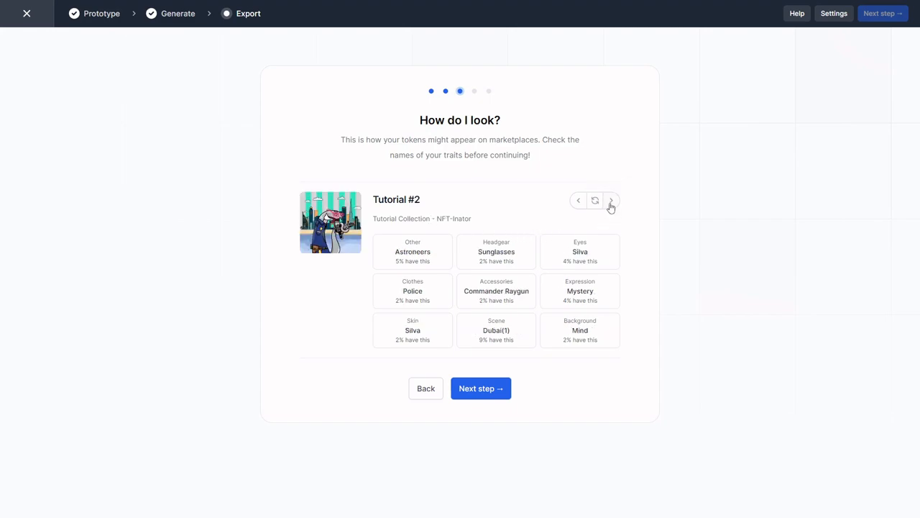
{"action": "left_click", "coordinate": [610, 205]}
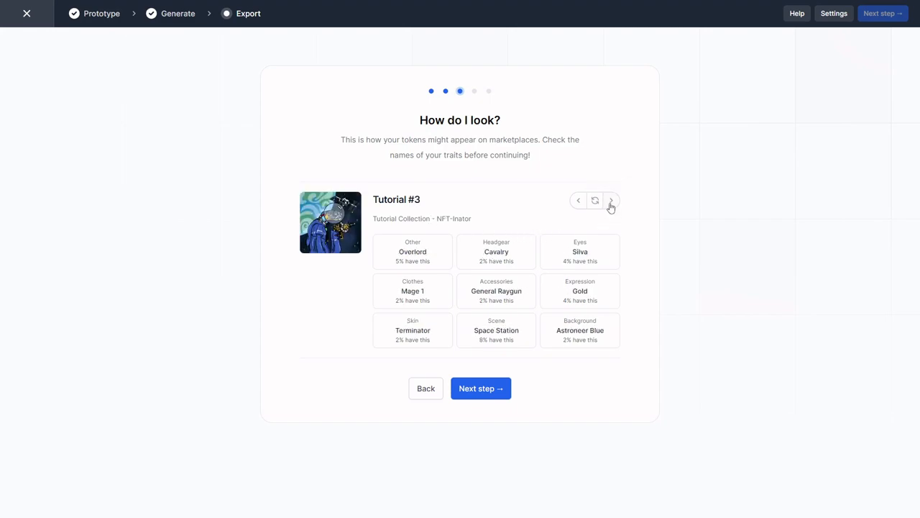
{"action": "left_click", "coordinate": [611, 204]}
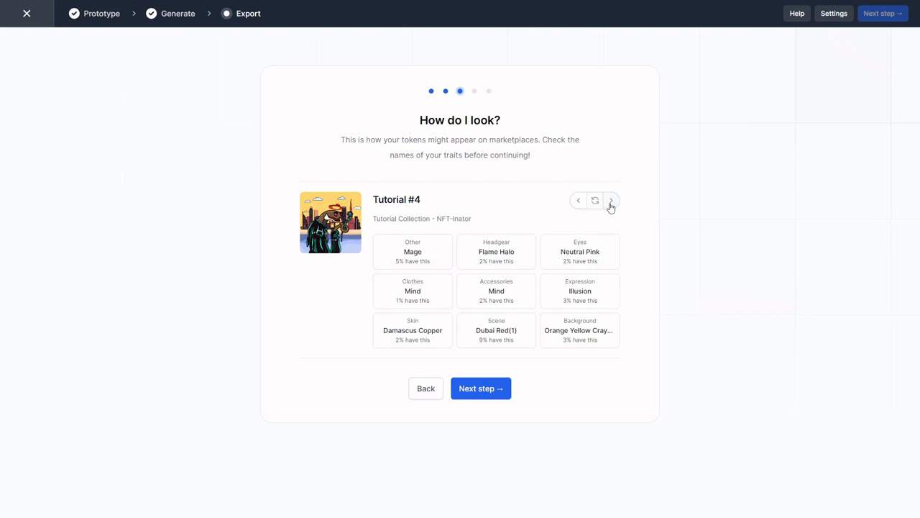
{"action": "left_click", "coordinate": [611, 204]}
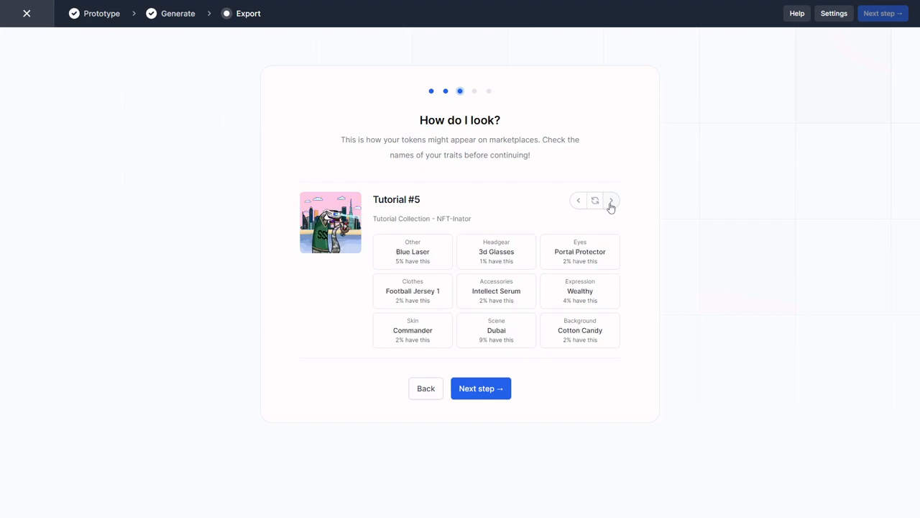
Accept the marketplace preview and choose the Automatic IPFS upload for the export.
{"action": "left_click", "coordinate": [469, 388]}
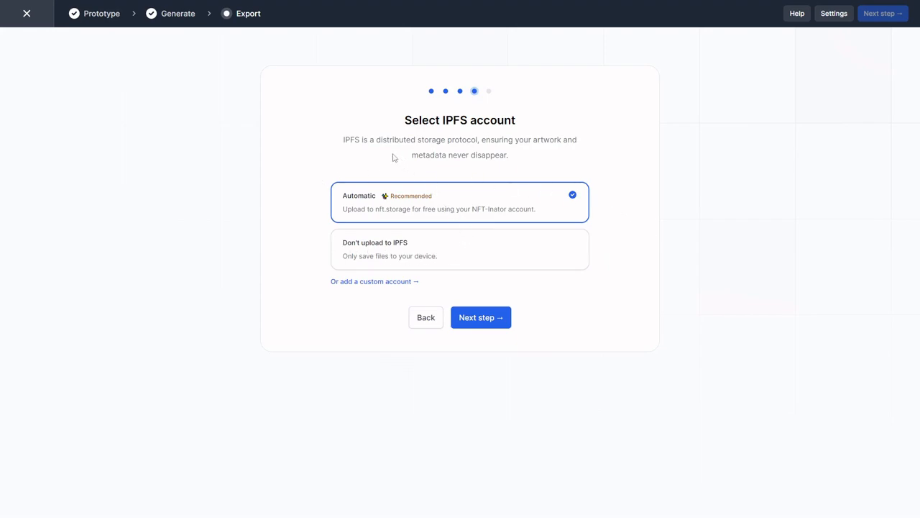
{"action": "left_click", "coordinate": [398, 214]}
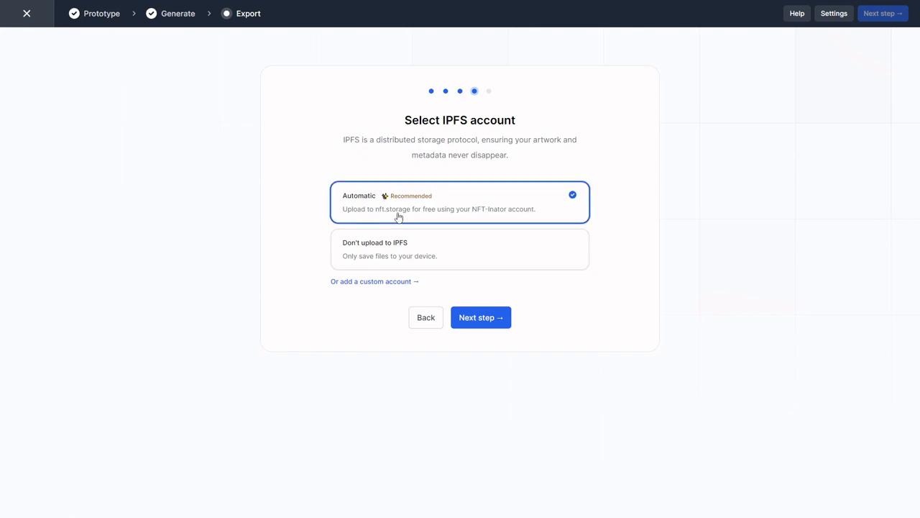
{"action": "left_click", "coordinate": [485, 318]}
Open the output folder selection and create a folder named New Export inside Desktop > Test.
{"action": "left_click", "coordinate": [502, 240]}
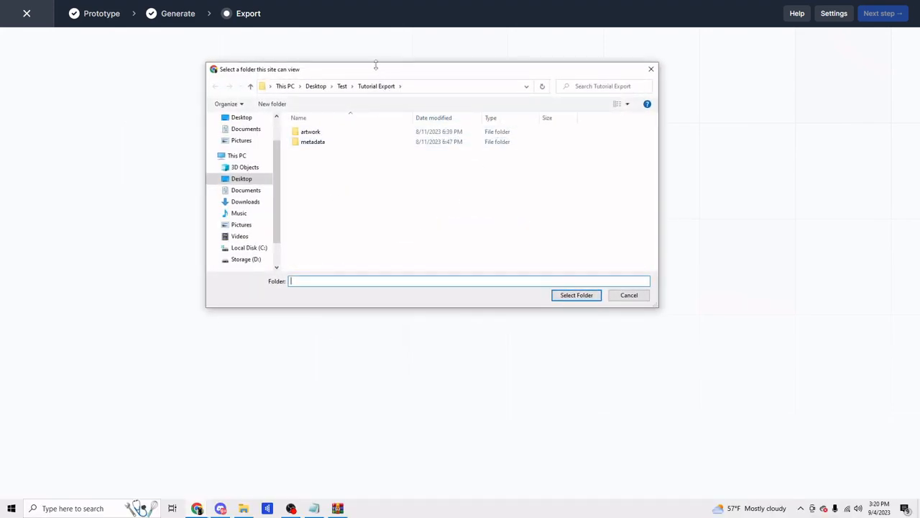
{"action": "left_click_drag", "start_coordinate": [383, 72], "coordinate": [342, 76]}
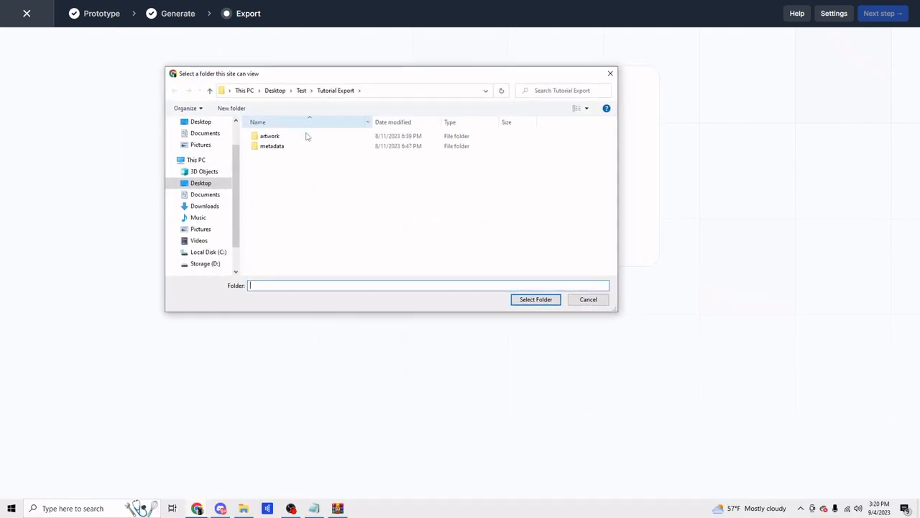
{"action": "left_click", "coordinate": [301, 90]}
{"action": "right_click", "coordinate": [294, 178]}
{"action": "mouse_move", "coordinate": [338, 268]}
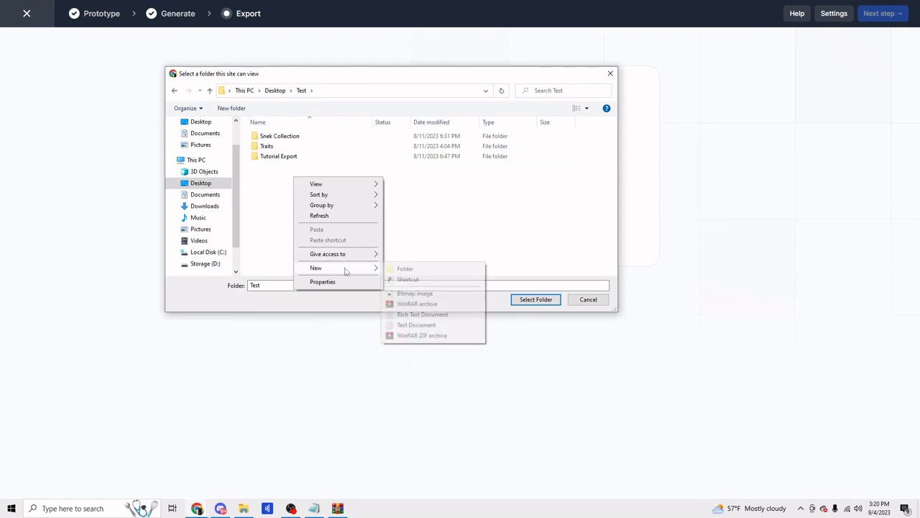
{"action": "left_click", "coordinate": [403, 271]}
{"action": "type", "text": "Ne"}
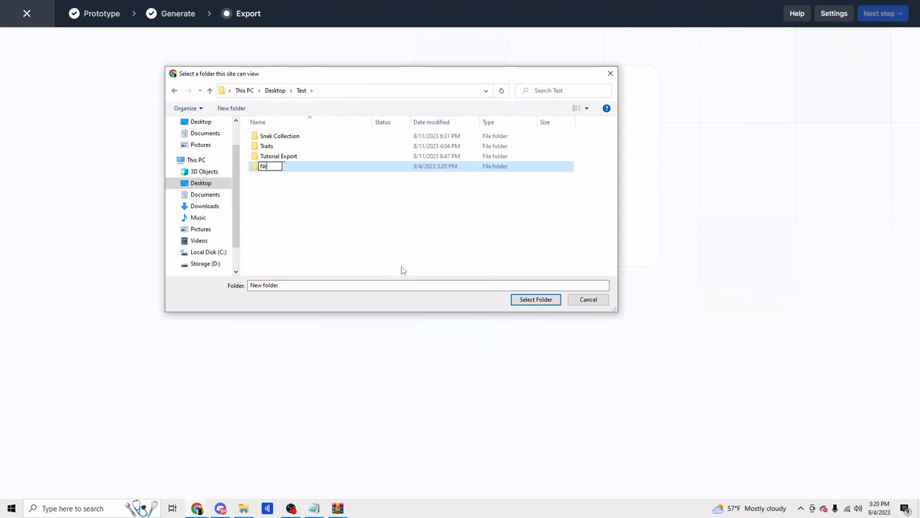
{"action": "type", "text": "w Export"}
{"action": "key", "text": "Return"}
Choose New Export as the output folder and allow the site to save changes there to start the export.
{"action": "left_click", "coordinate": [532, 301]}
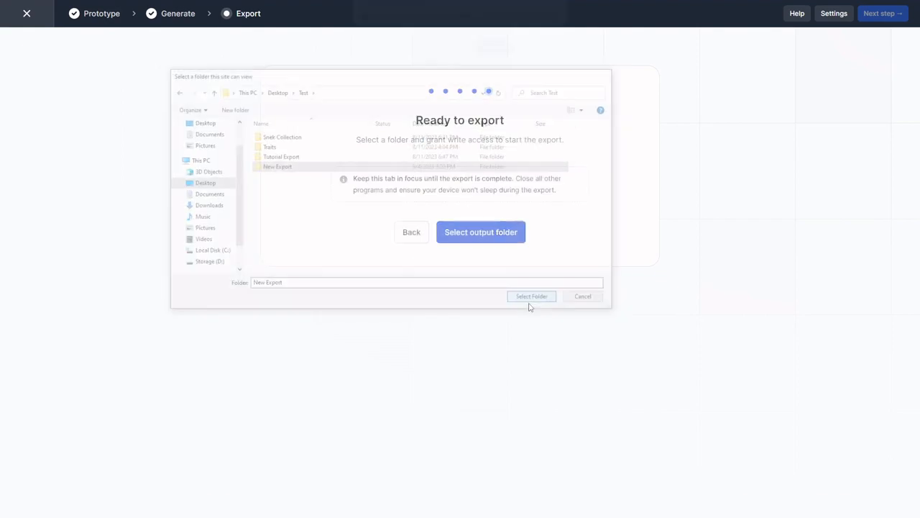
{"action": "left_click", "coordinate": [493, 61]}
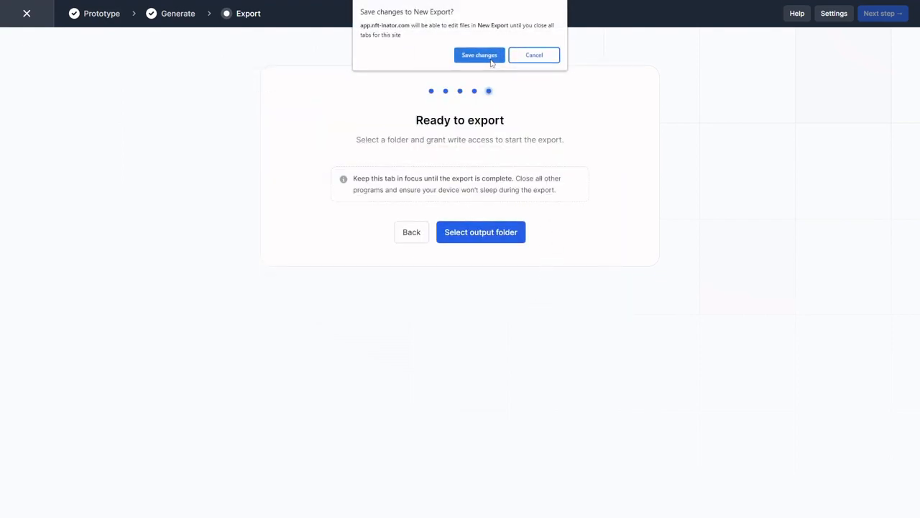
{"action": "left_click", "coordinate": [493, 62]}
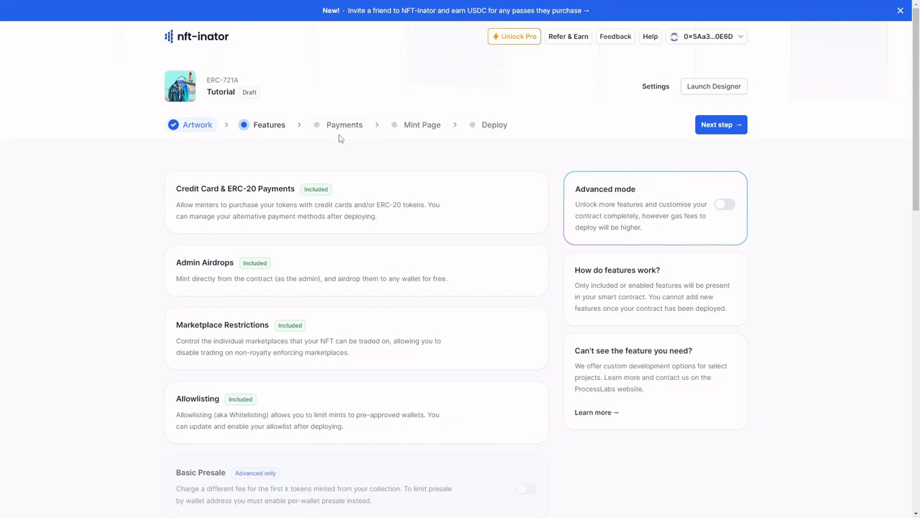
In the contract's payment settings, set the mint fee to 0.0005 ETH and the royalties to 2%.
{"action": "scroll", "coordinate": [330, 148], "scroll_direction": "down", "scroll_amount": 1}
{"action": "left_click", "coordinate": [344, 79]}
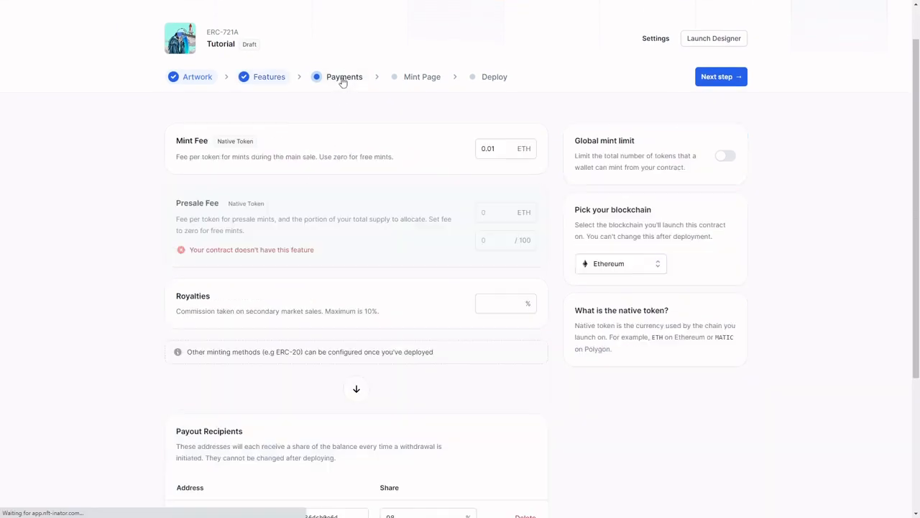
{"action": "left_click", "coordinate": [502, 148]}
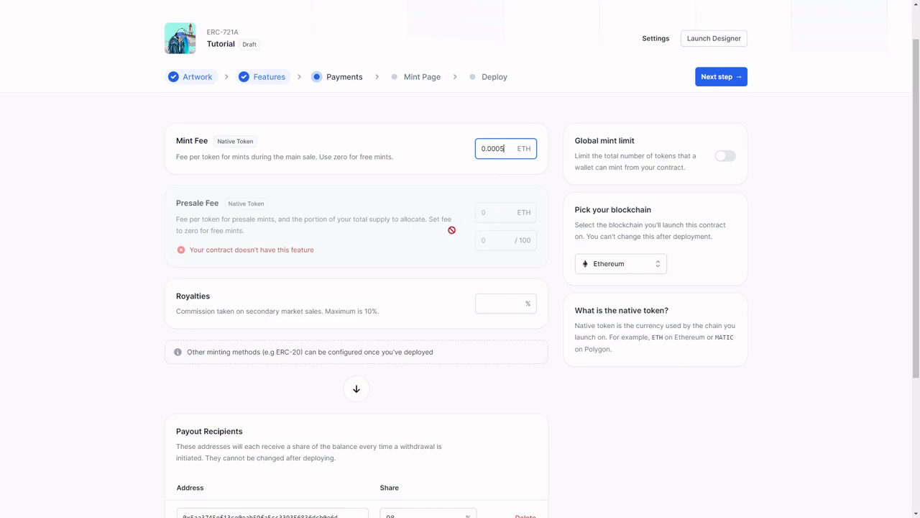
{"action": "scroll", "coordinate": [364, 232], "scroll_direction": "down", "scroll_amount": 2}
{"action": "left_click", "coordinate": [501, 161]}
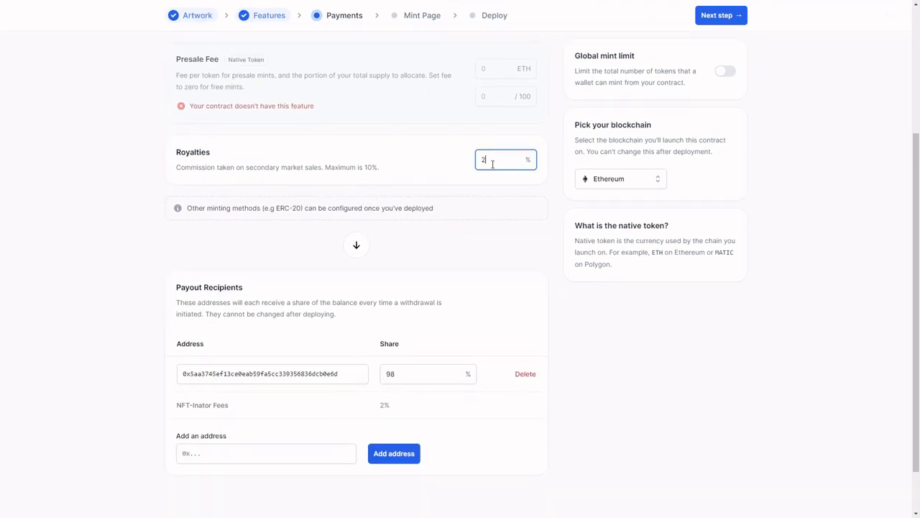
{"action": "left_click", "coordinate": [436, 183]}
Examine the payout recipients' shares and the option for adding another payout address.
{"action": "scroll", "coordinate": [436, 182], "scroll_direction": "down", "scroll_amount": 1}
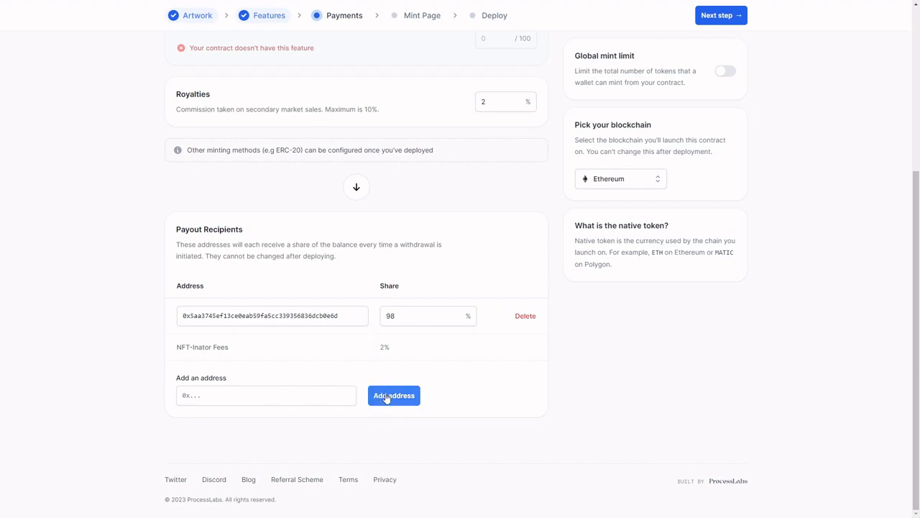
{"action": "left_click", "coordinate": [257, 394]}
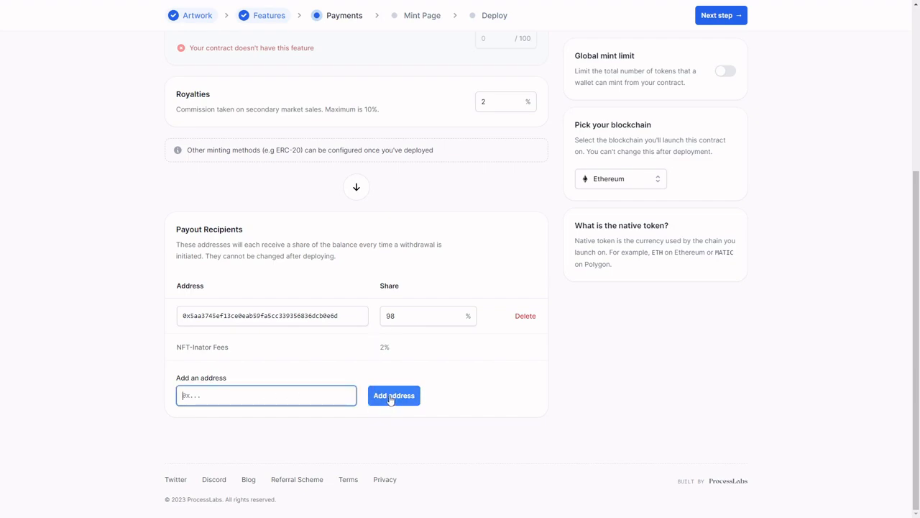
{"action": "scroll", "coordinate": [387, 397], "scroll_direction": "up", "scroll_amount": 5}
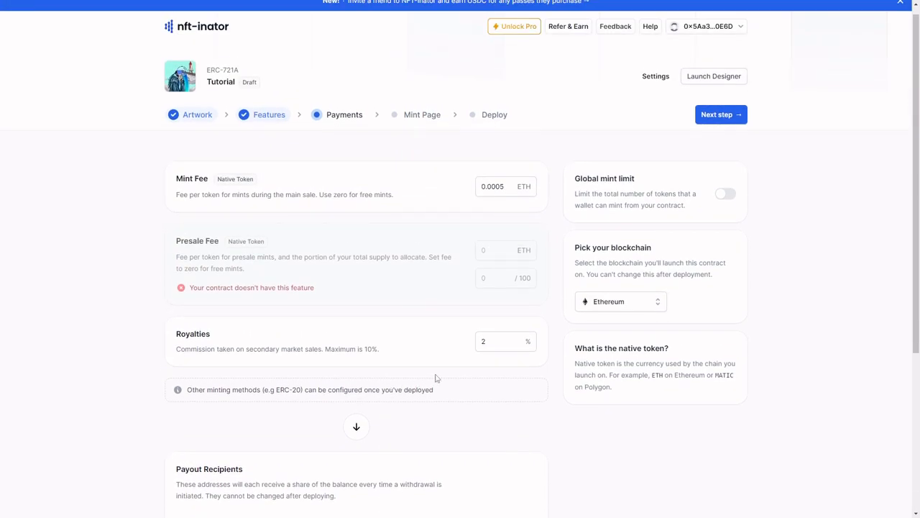
Enable the global mint limit at 3 tokens per wallet and keep Ethereum as the blockchain.
{"action": "left_click", "coordinate": [726, 194]}
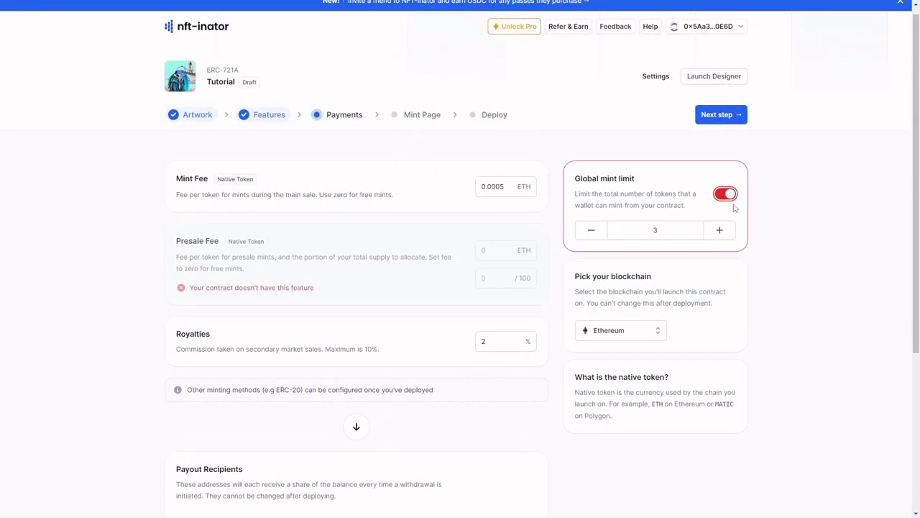
{"action": "left_click", "coordinate": [681, 233]}
{"action": "scroll", "coordinate": [669, 229], "scroll_direction": "down", "scroll_amount": 1}
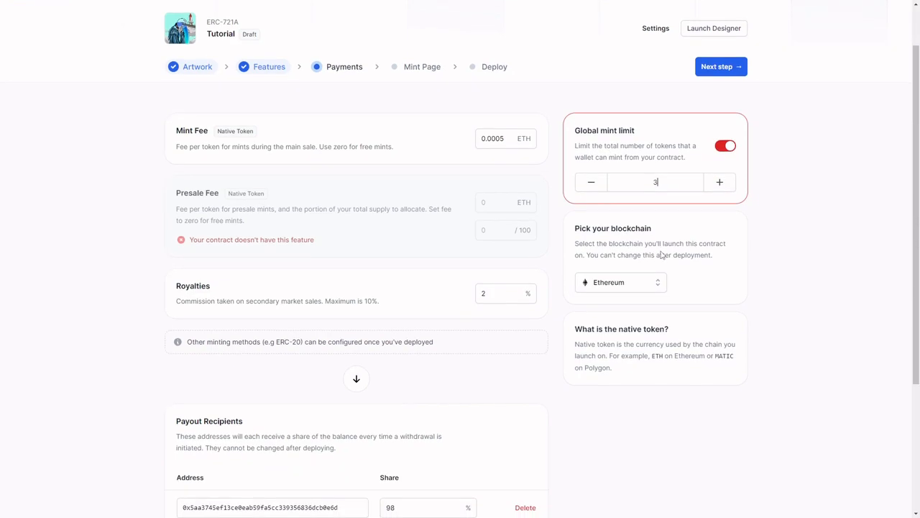
{"action": "left_click", "coordinate": [646, 288]}
{"action": "left_click", "coordinate": [633, 289]}
Go to the mint page setup and upload image 6 from New Export's artwork folder as the avatar.
{"action": "left_click", "coordinate": [408, 74]}
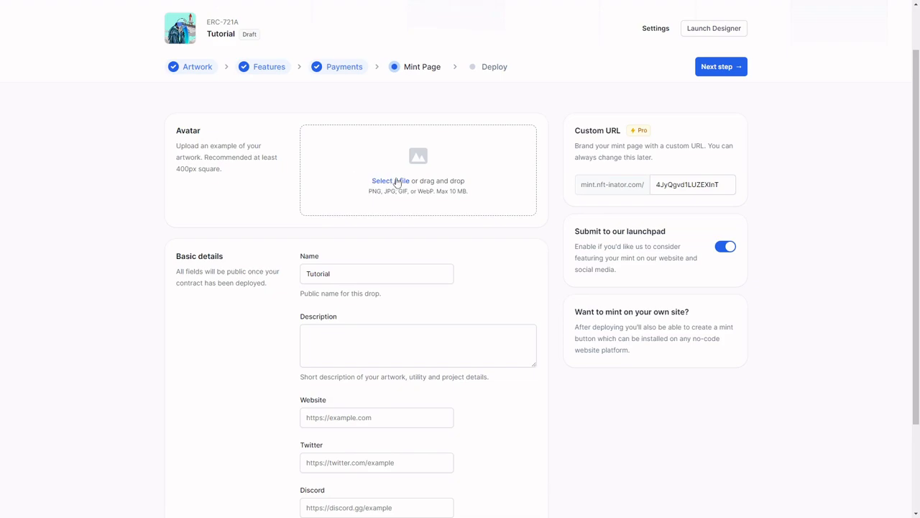
{"action": "left_click", "coordinate": [396, 183]}
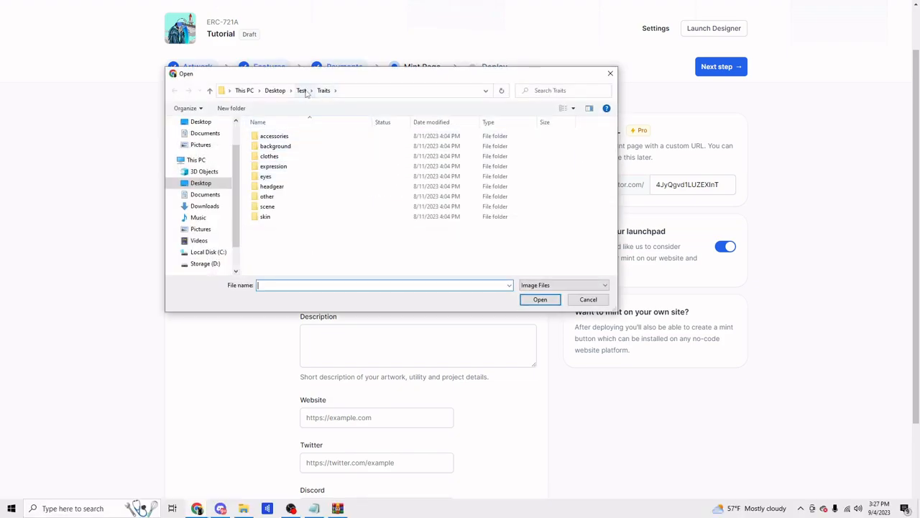
{"action": "left_click", "coordinate": [302, 91]}
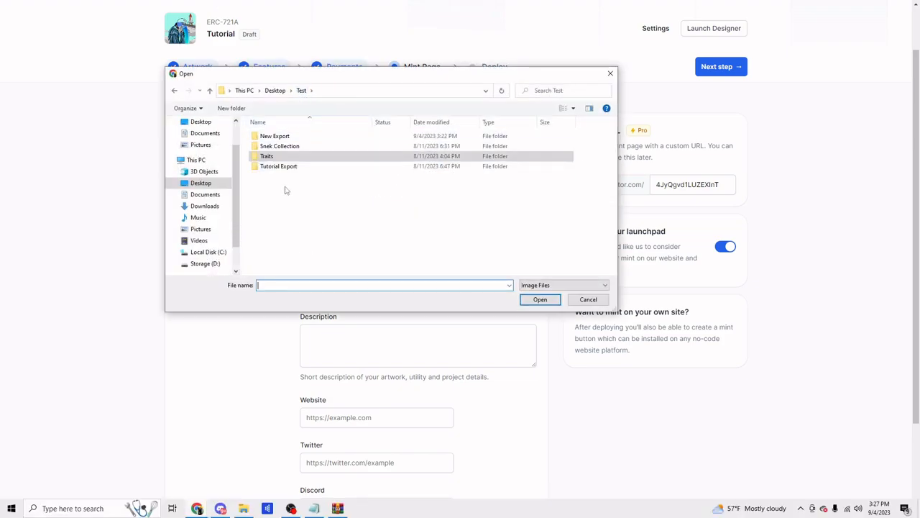
{"action": "double_click", "coordinate": [281, 141]}
{"action": "double_click", "coordinate": [282, 136]}
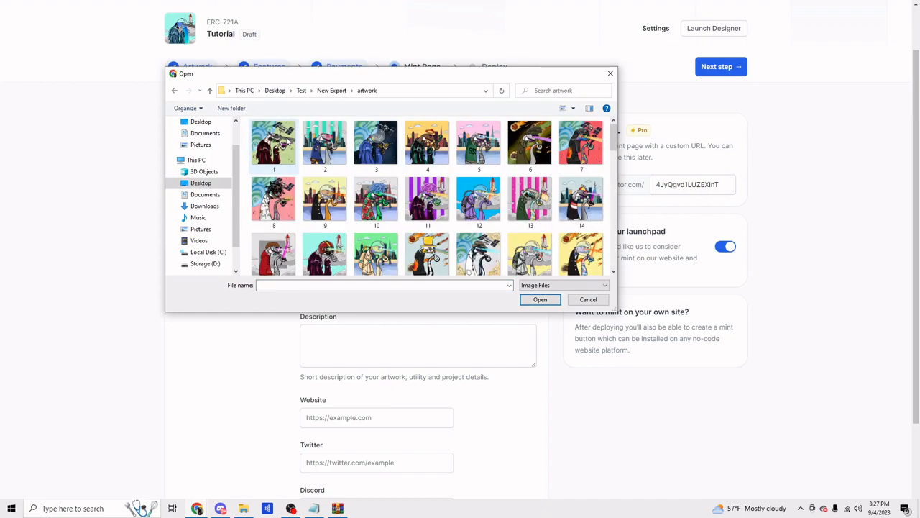
{"action": "double_click", "coordinate": [544, 154]}
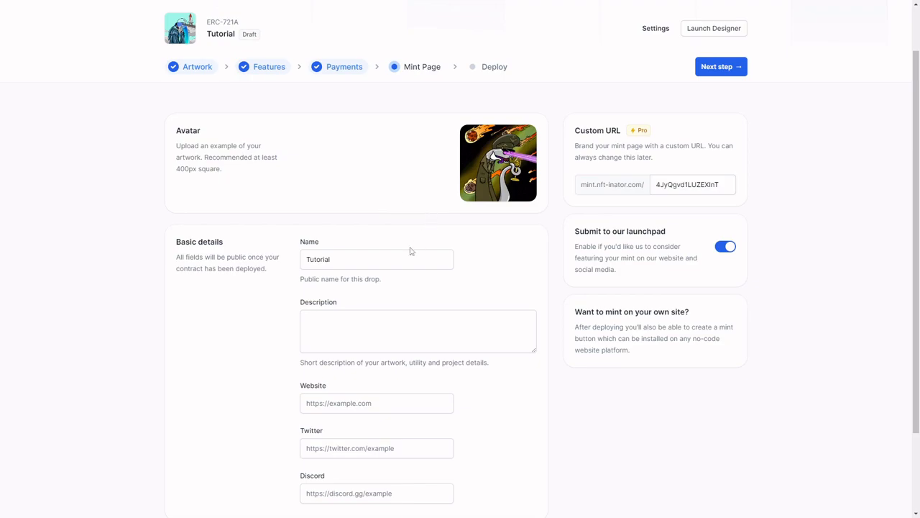
Enter "NFT-Inator Tutorial" as the mint page description, leaving the website, Twitter and Discord links empty.
{"action": "scroll", "coordinate": [389, 288], "scroll_direction": "down", "scroll_amount": 2}
{"action": "left_click", "coordinate": [365, 232]}
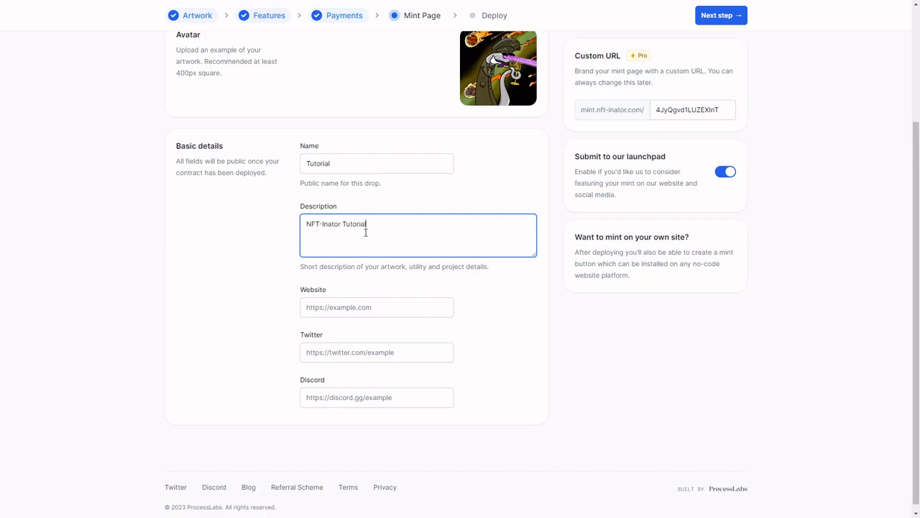
{"action": "left_click", "coordinate": [348, 302]}
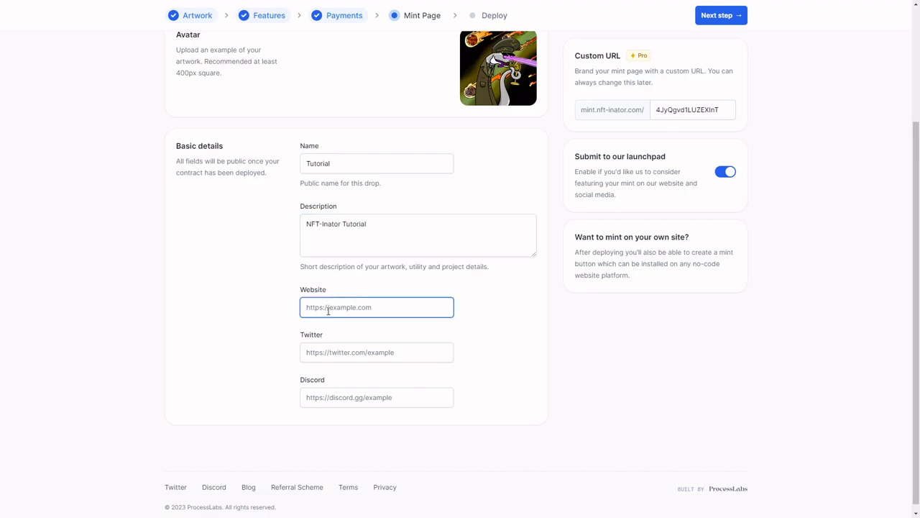
{"action": "left_click", "coordinate": [320, 351]}
{"action": "left_click", "coordinate": [354, 394]}
{"action": "scroll", "coordinate": [355, 394], "scroll_direction": "down", "scroll_amount": 1}
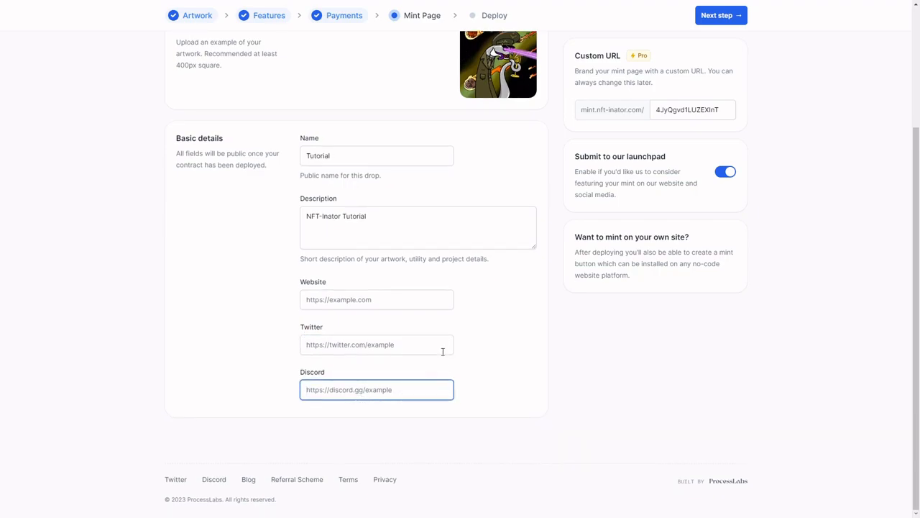
Go to the Deploy stage and review the contract name, symbol, supply, header, blockchain and mainnet deployment settings.
{"action": "scroll", "coordinate": [444, 345], "scroll_direction": "up", "scroll_amount": 3}
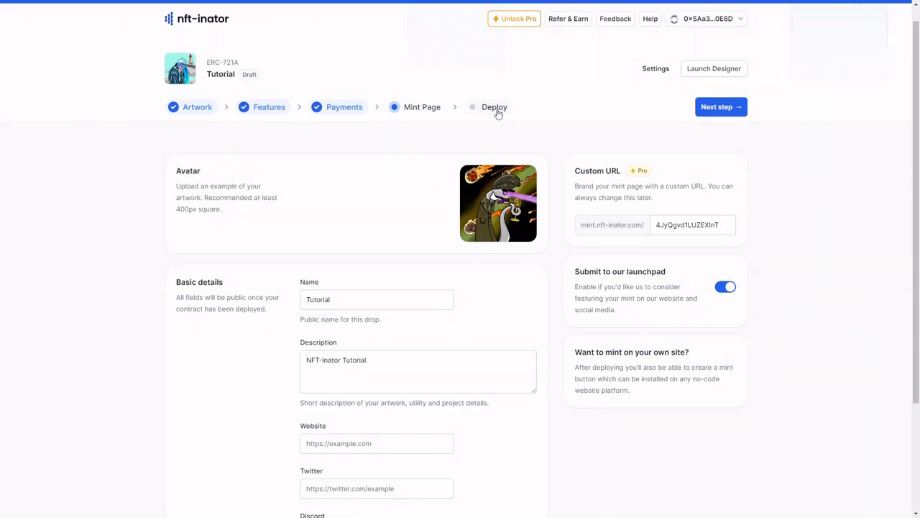
{"action": "left_click", "coordinate": [504, 113]}
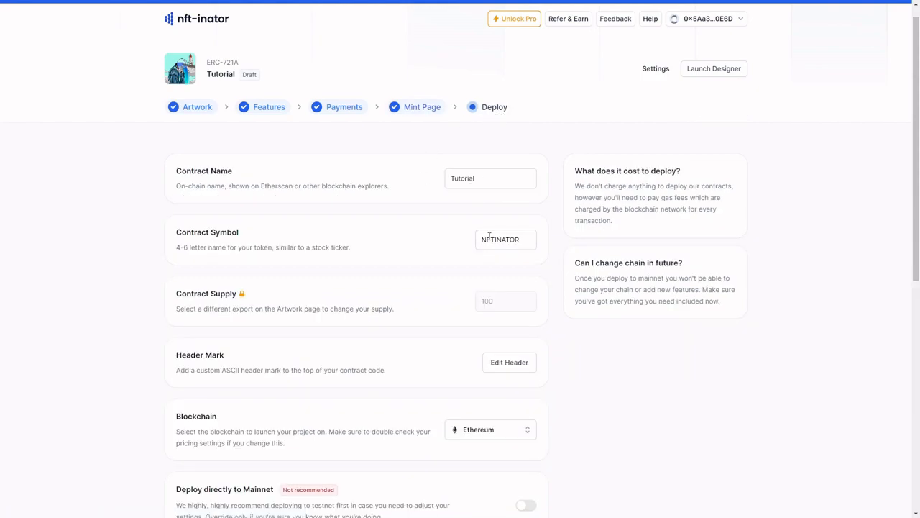
{"action": "scroll", "coordinate": [493, 242], "scroll_direction": "down", "scroll_amount": 3}
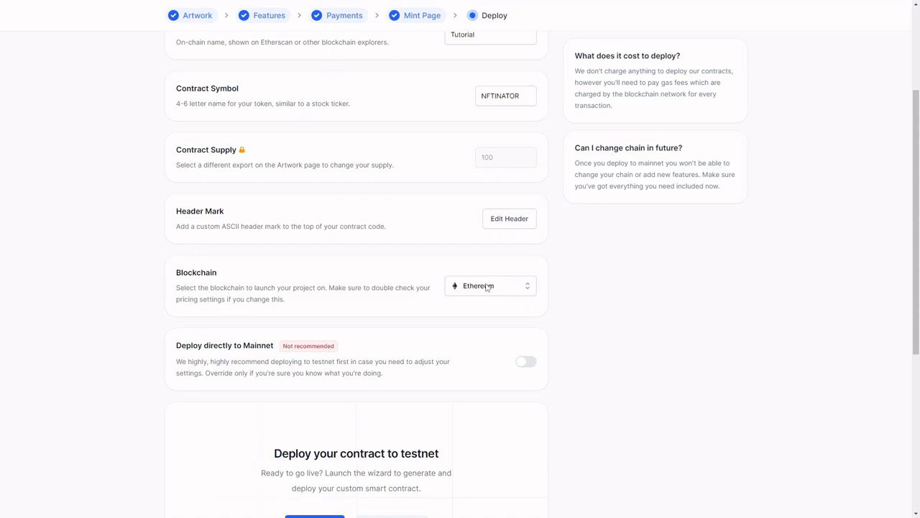
{"action": "scroll", "coordinate": [487, 287], "scroll_direction": "down", "scroll_amount": 1}
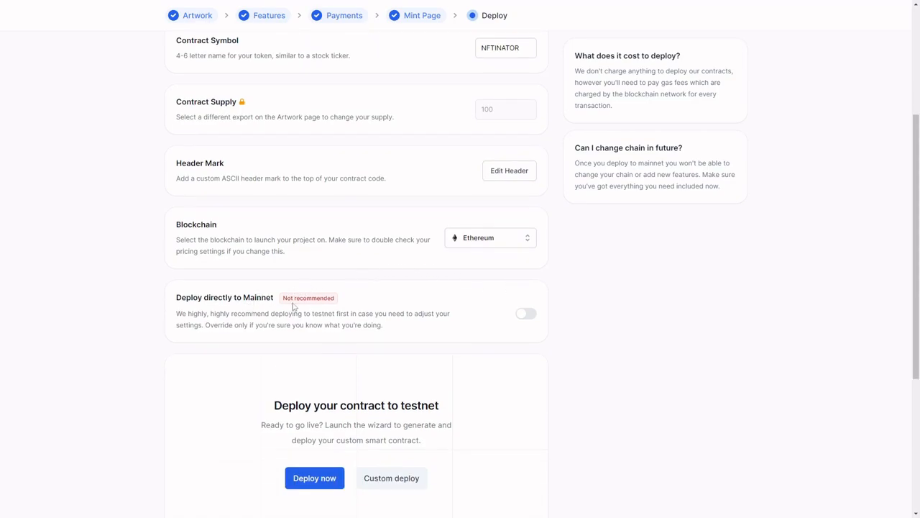
{"action": "left_click_drag", "start_coordinate": [288, 300], "coordinate": [325, 298]}
{"action": "left_click", "coordinate": [337, 312]}
{"action": "scroll", "coordinate": [386, 323], "scroll_direction": "down", "scroll_amount": 2}
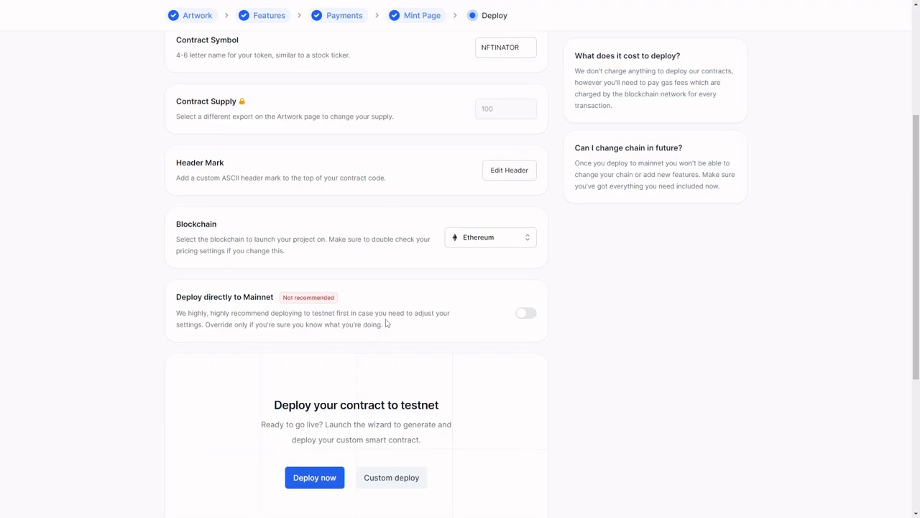
{"action": "scroll", "coordinate": [374, 295], "scroll_direction": "down", "scroll_amount": 2}
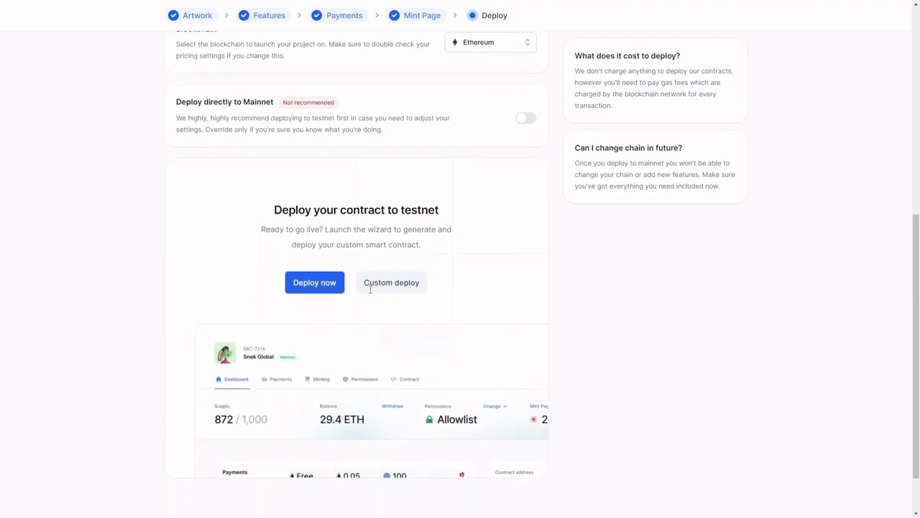
Start the testnet deployment, check the QuickNode and Alchemy gas faucet links, and continue to contract generation.
{"action": "left_click", "coordinate": [314, 242]}
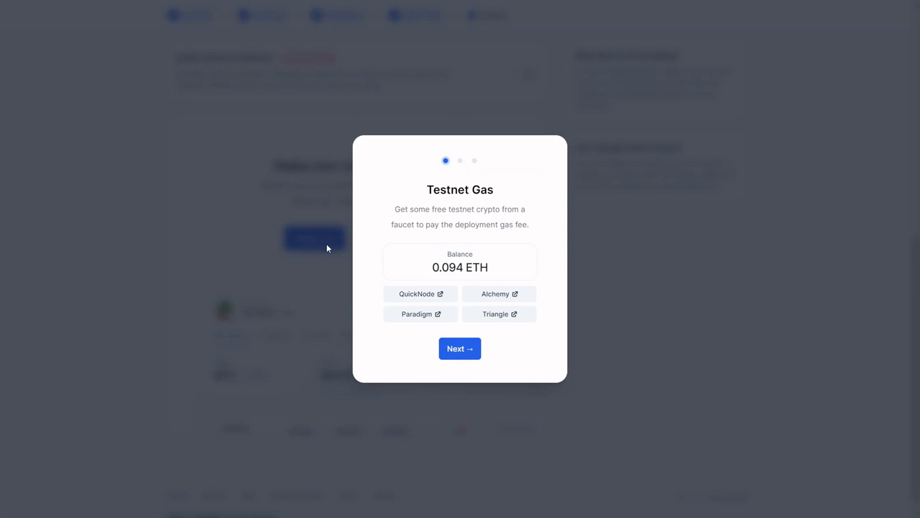
{"action": "right_click", "coordinate": [422, 296]}
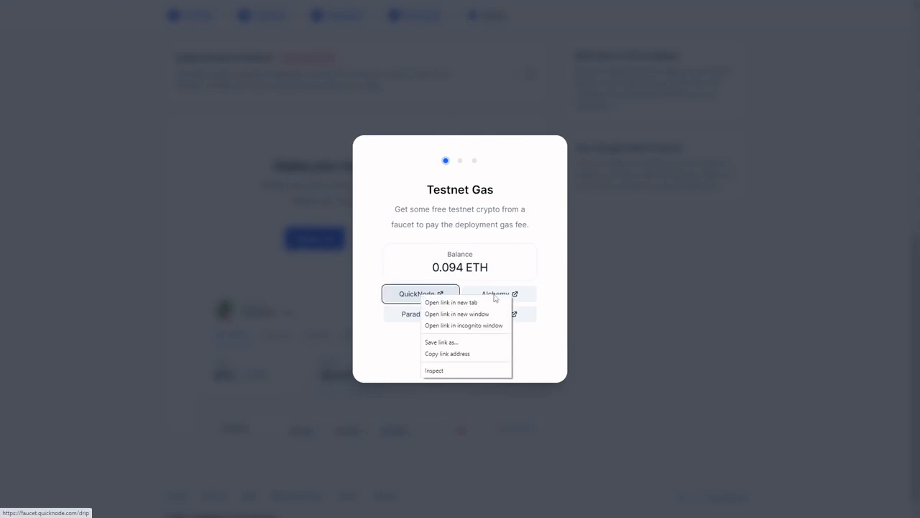
{"action": "right_click", "coordinate": [522, 294]}
{"action": "left_click", "coordinate": [533, 276]}
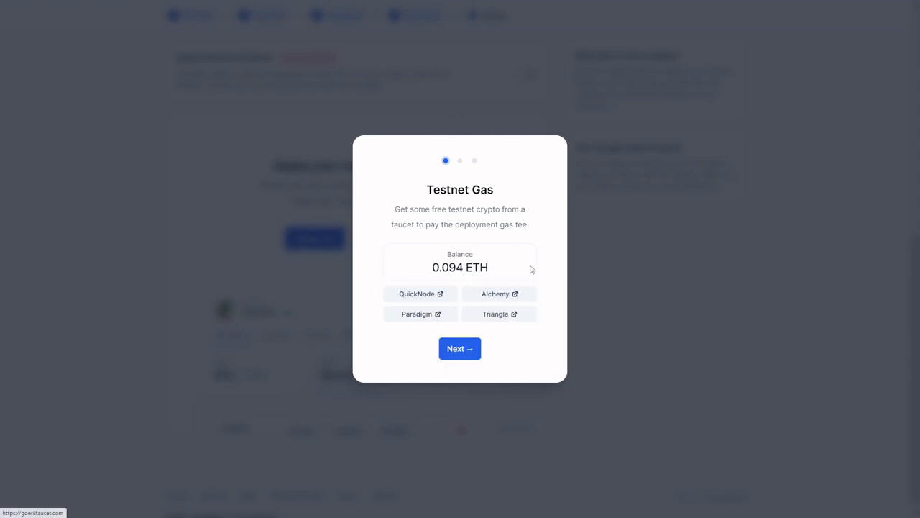
{"action": "left_click", "coordinate": [466, 351]}
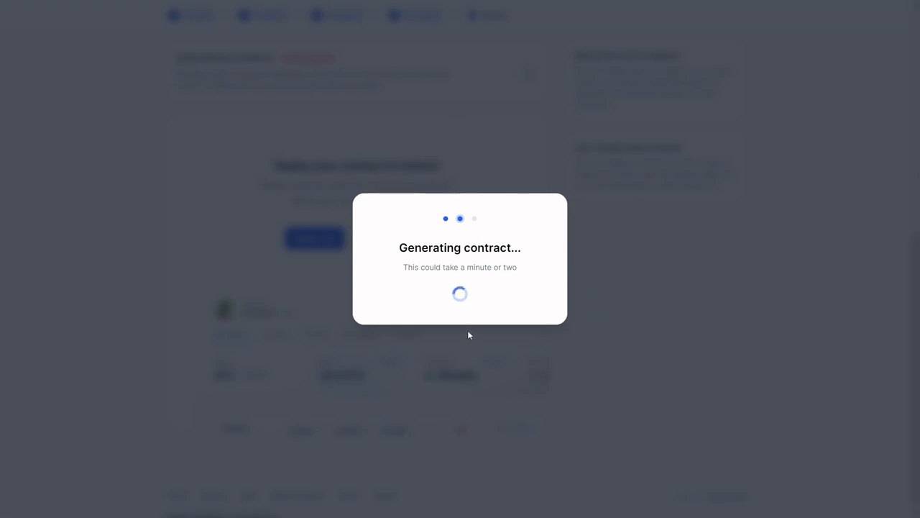